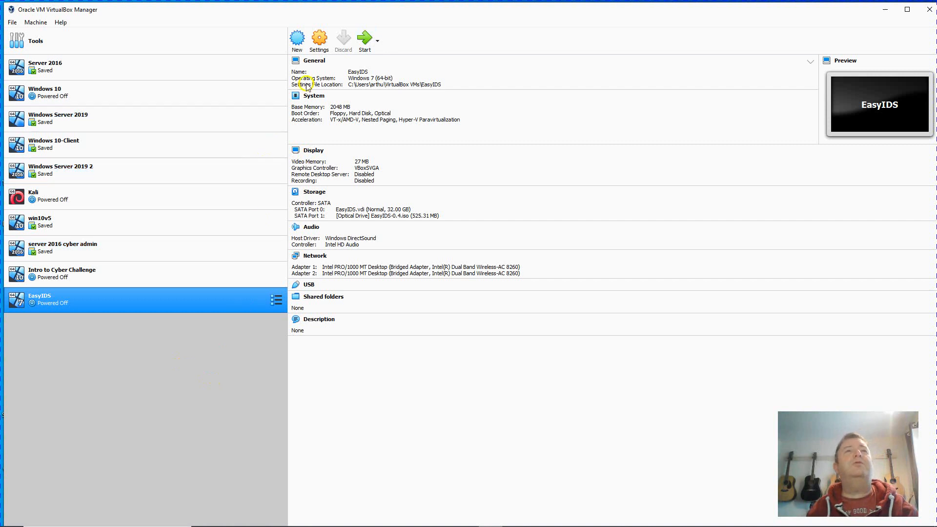
Create a virtual machine named Easy-IDS for Windows 7 (64-bit) with 2048 MB of memory and a new virtual hard disk.
left_click(297, 39)
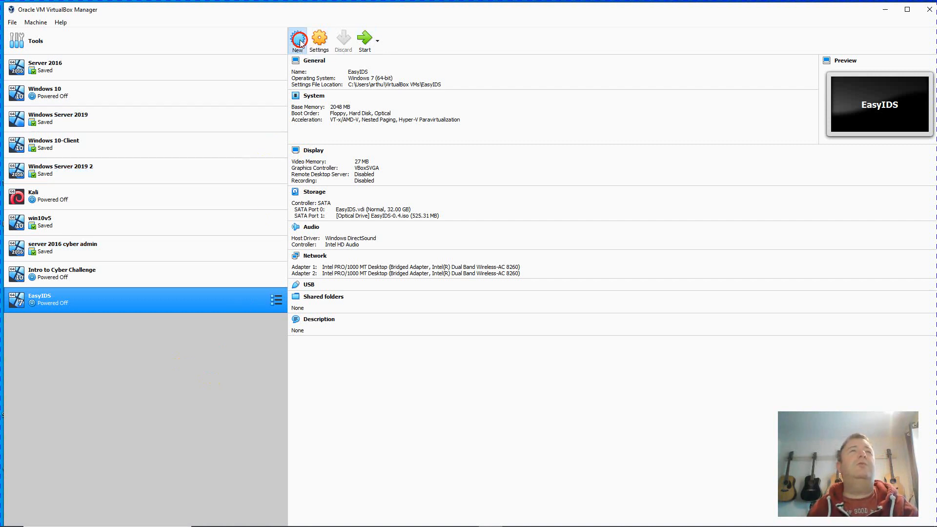
left_click(448, 277)
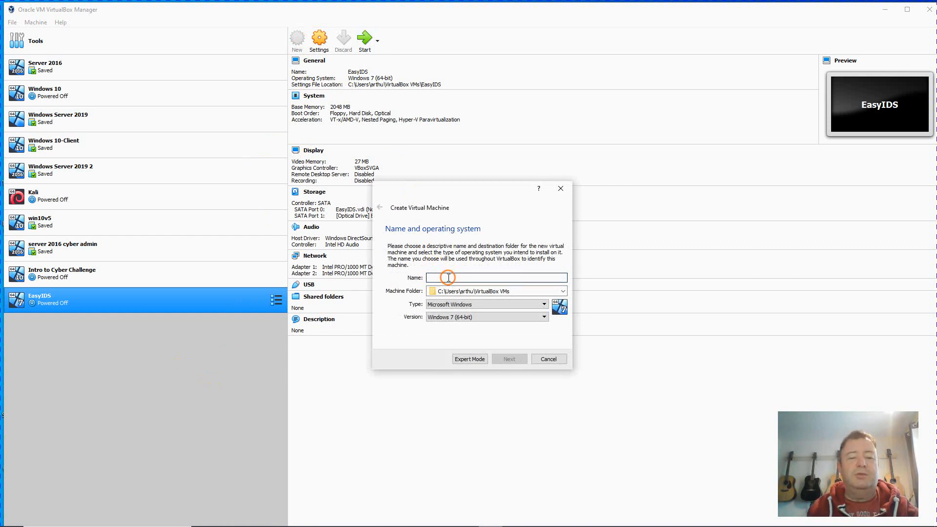
type("Easy-IDS")
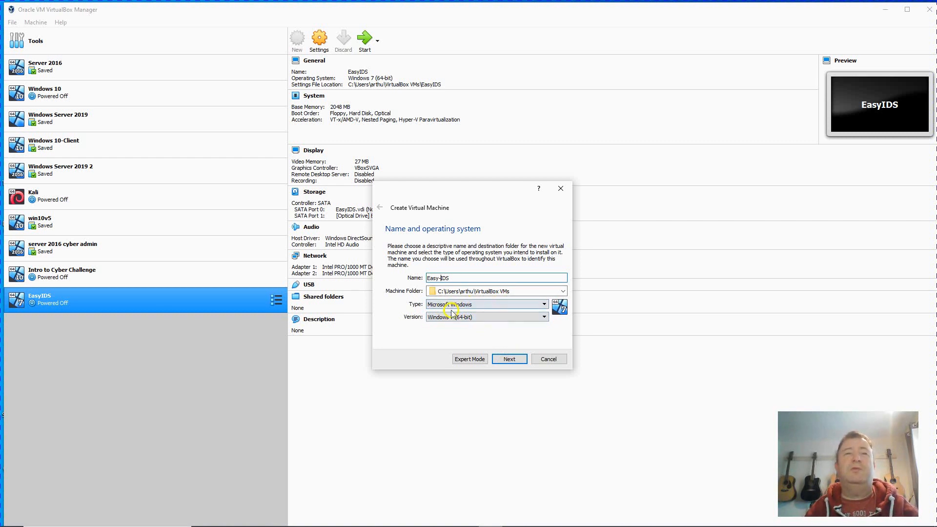
left_click(517, 359)
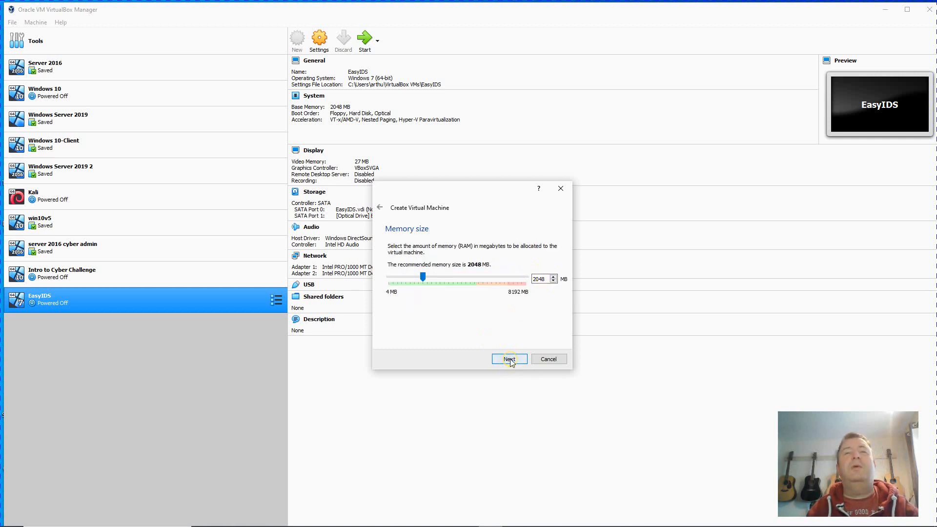
left_click(509, 360)
left_click(509, 359)
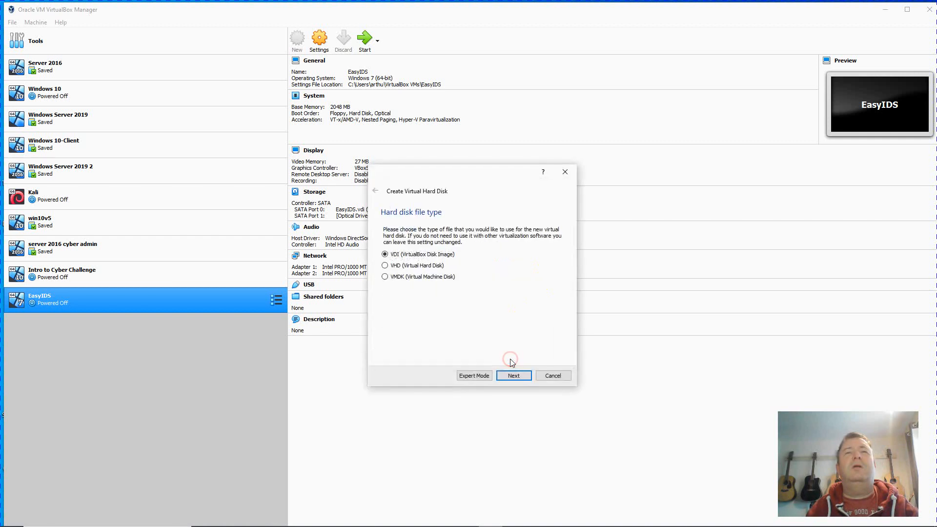
Create the virtual hard disk as a dynamically allocated VDI with a size of 42 GB.
left_click(512, 375)
left_click(512, 376)
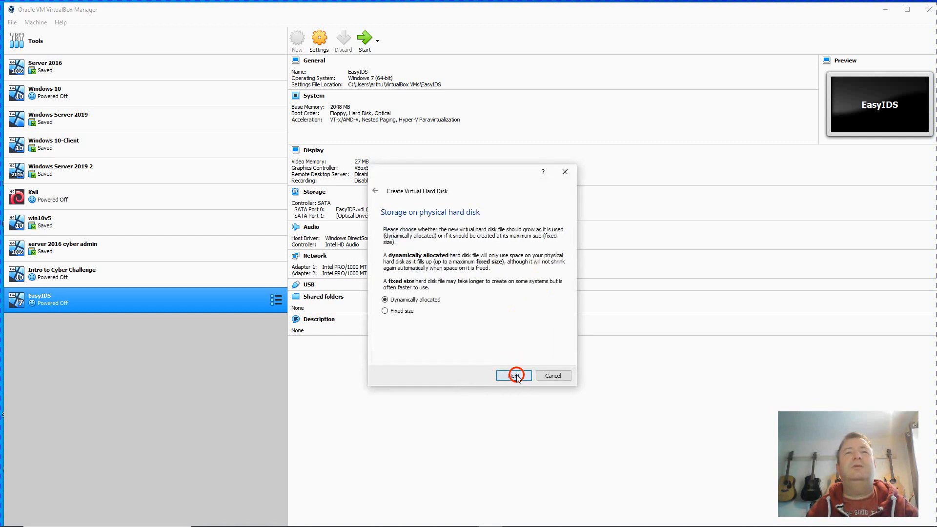
left_click(549, 282)
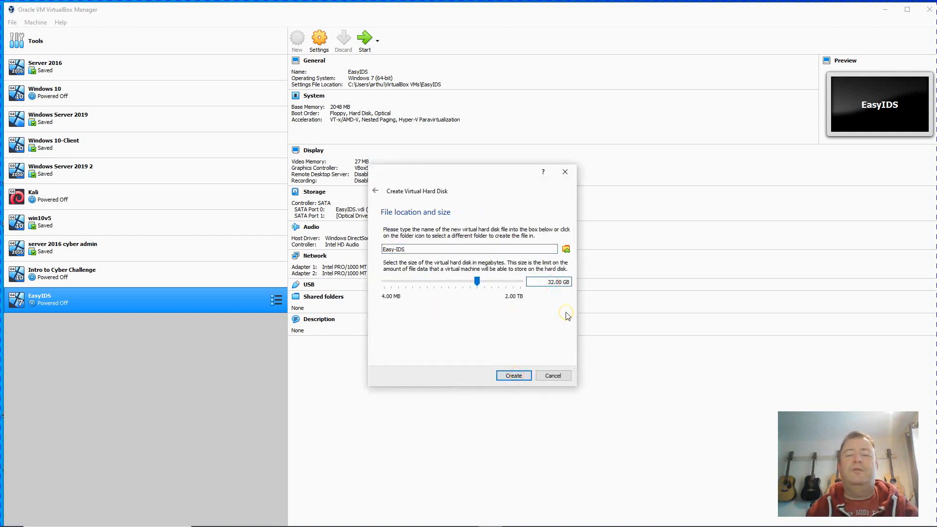
key("BackSpace")
type("4")
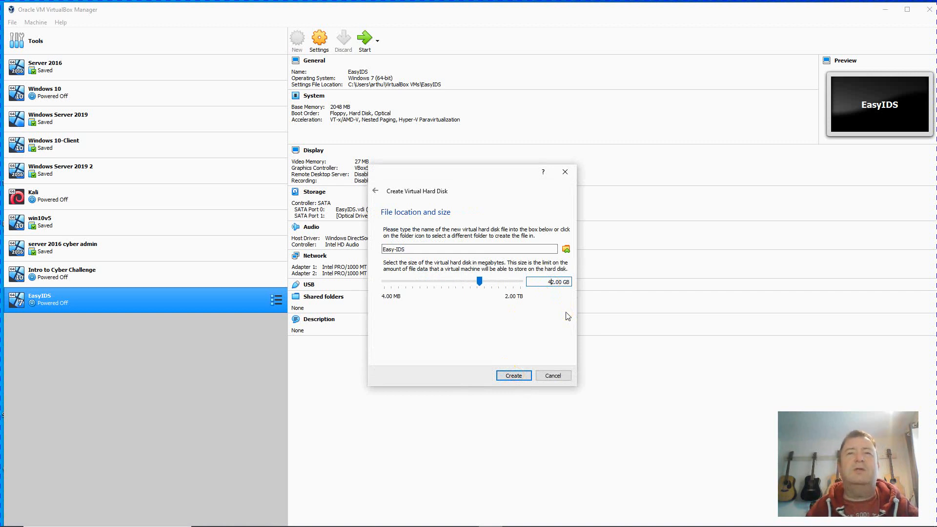
left_click(520, 378)
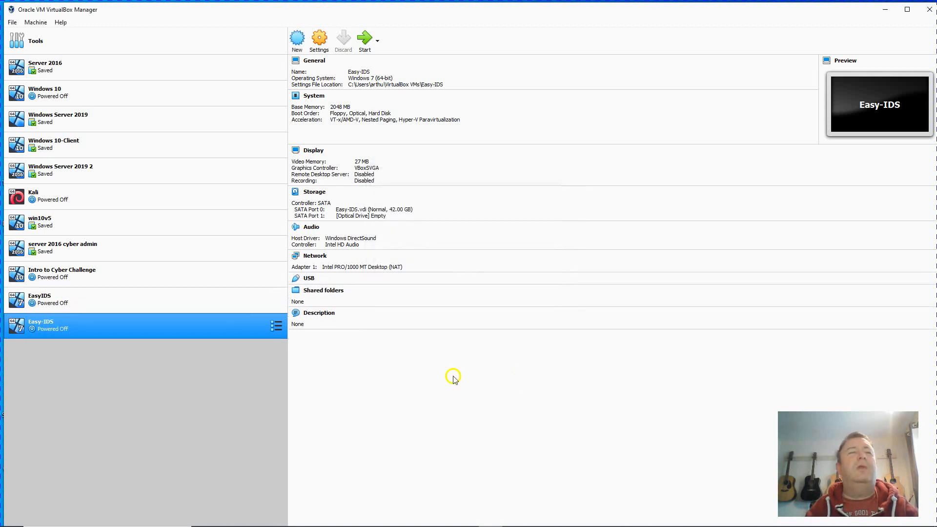
Attach network Adapter 1 of the Easy-IDS machine to a Bridged Adapter.
left_click(320, 41)
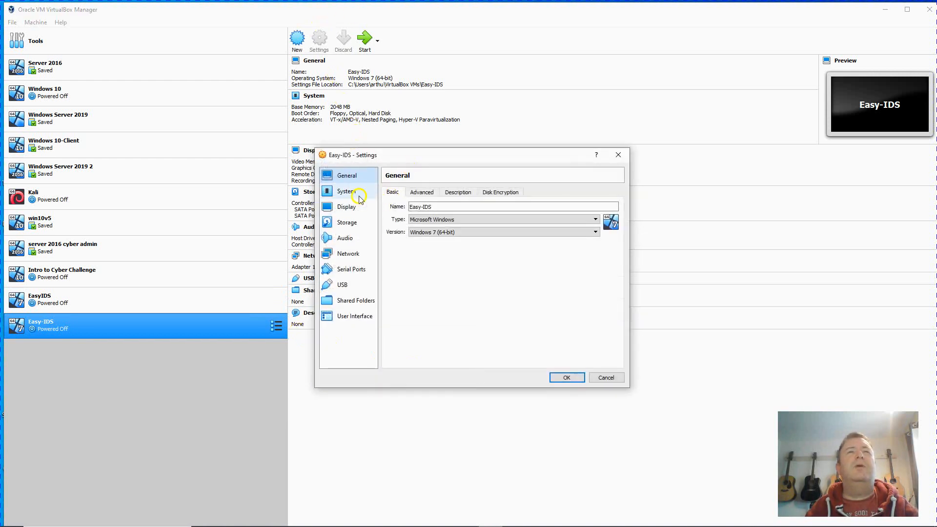
left_click(356, 195)
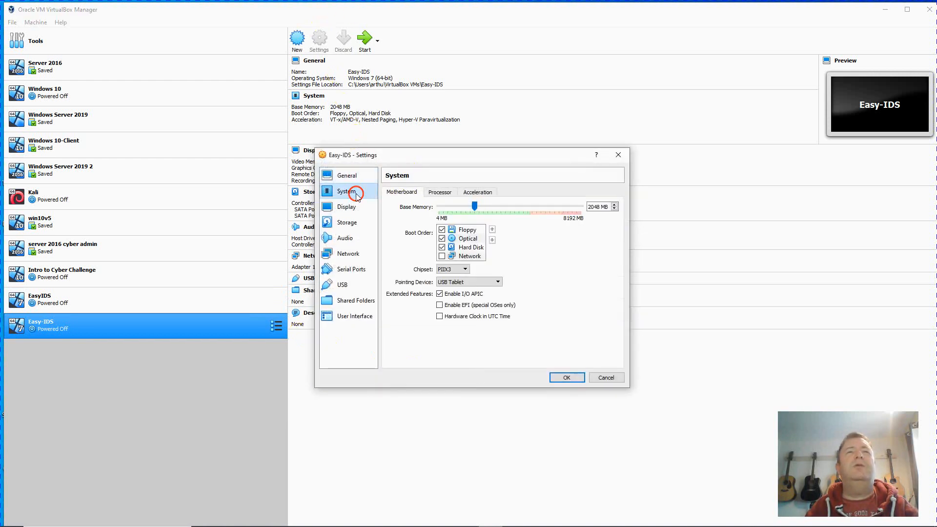
left_click(438, 195)
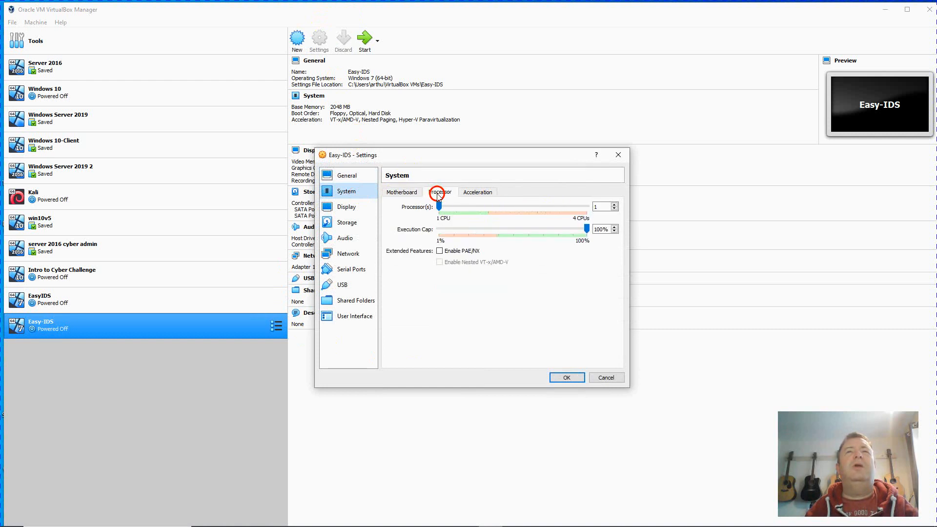
left_click(340, 256)
left_click(475, 217)
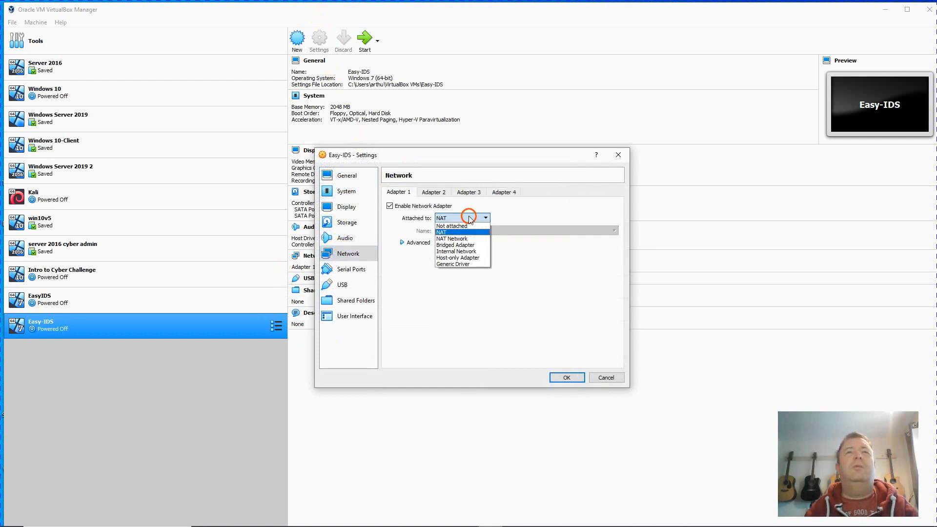
left_click(456, 246)
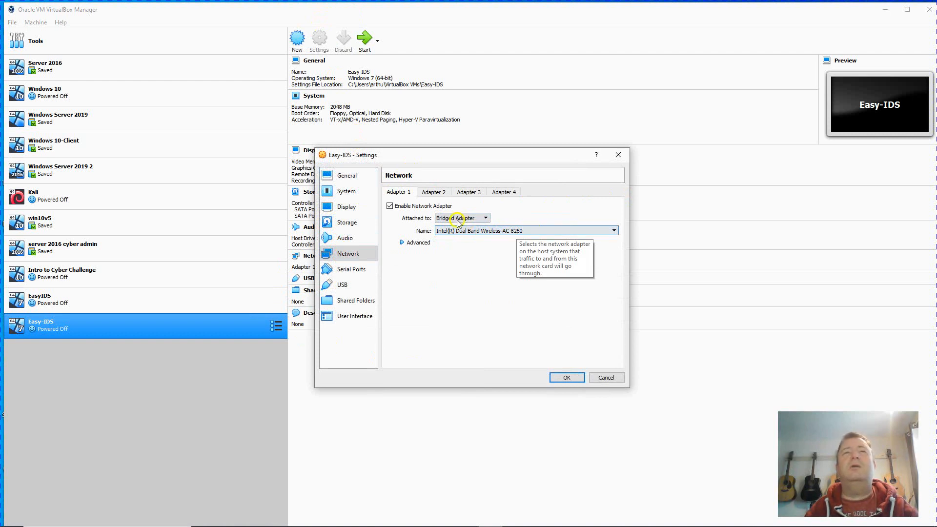
Enable network Adapter 2 and attach it to a Bridged Adapter.
left_click(434, 193)
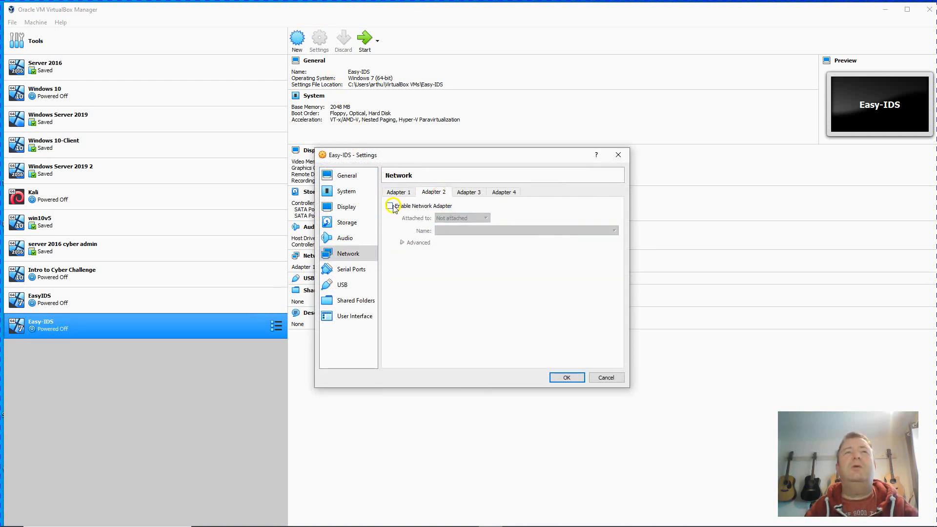
left_click(389, 205)
left_click(451, 218)
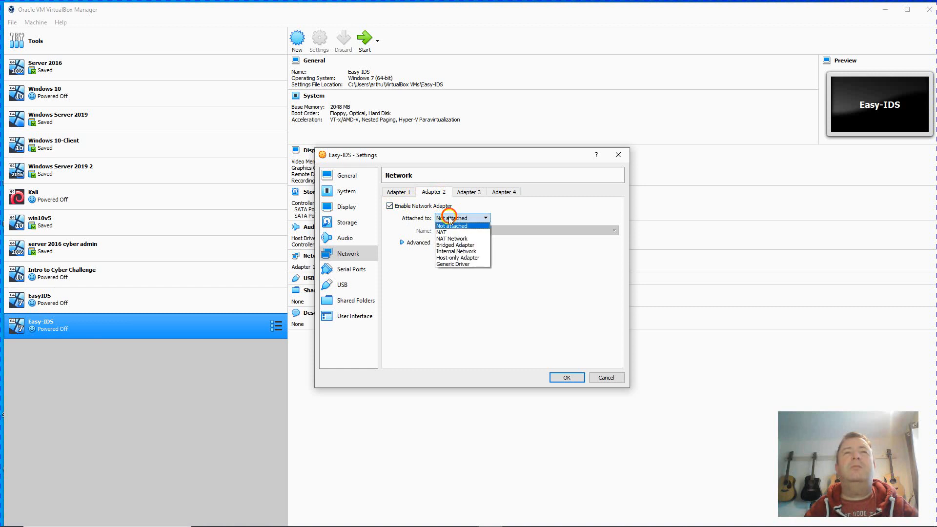
left_click(445, 245)
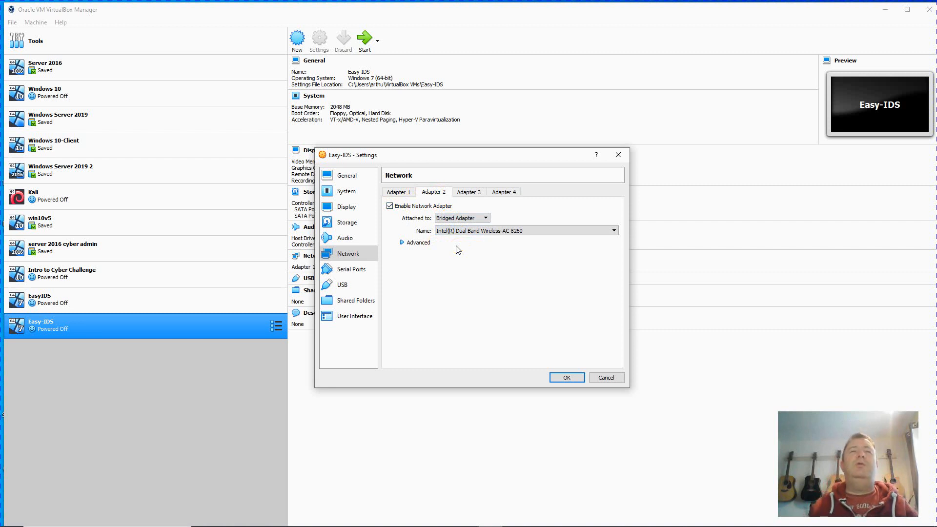
Check the bridged settings of Adapter 1 and Adapter 2 and save the machine's settings.
left_click(398, 191)
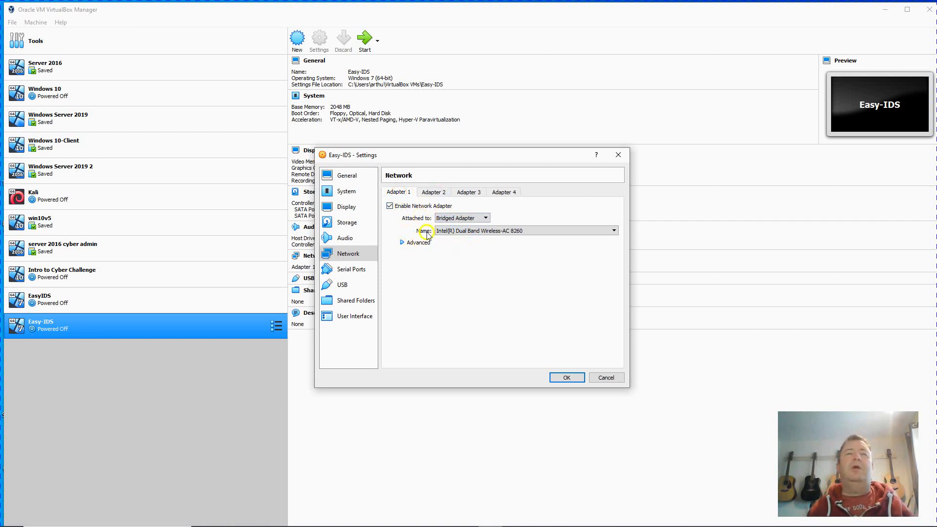
left_click(429, 192)
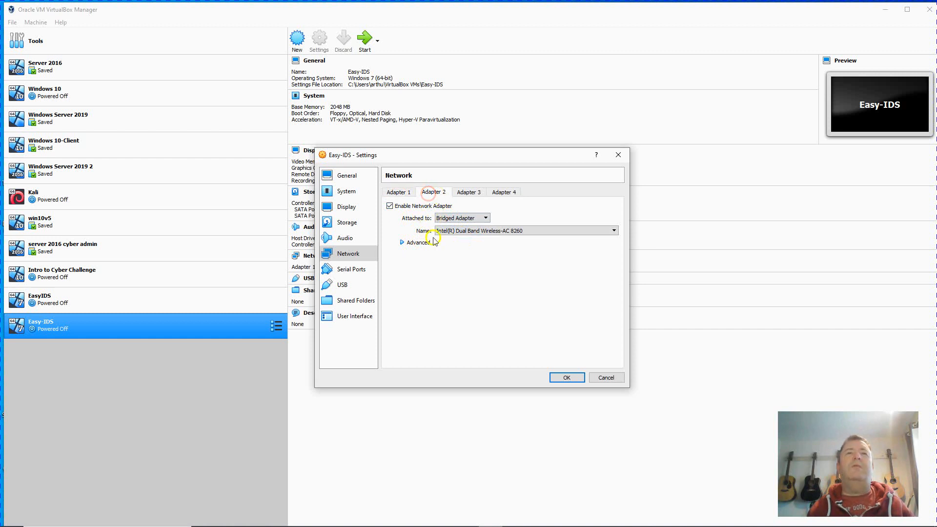
left_click(405, 192)
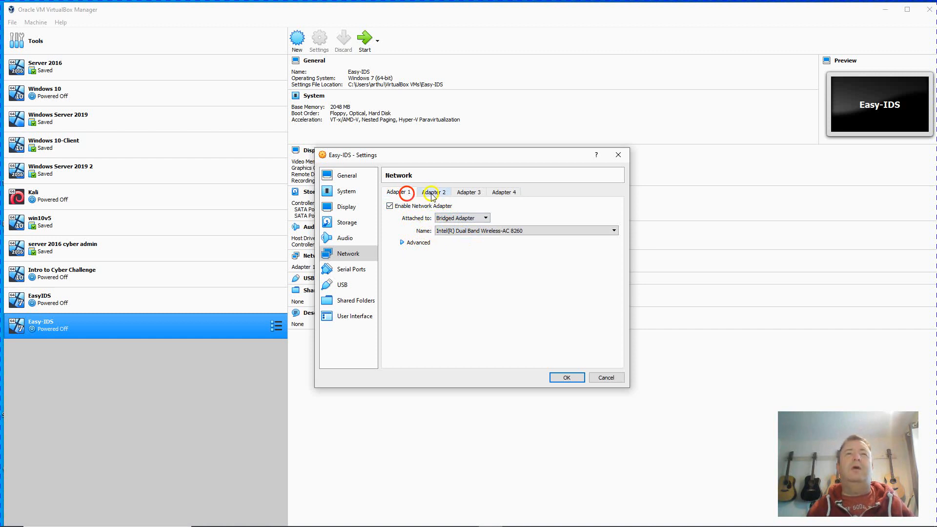
left_click(430, 193)
left_click(405, 192)
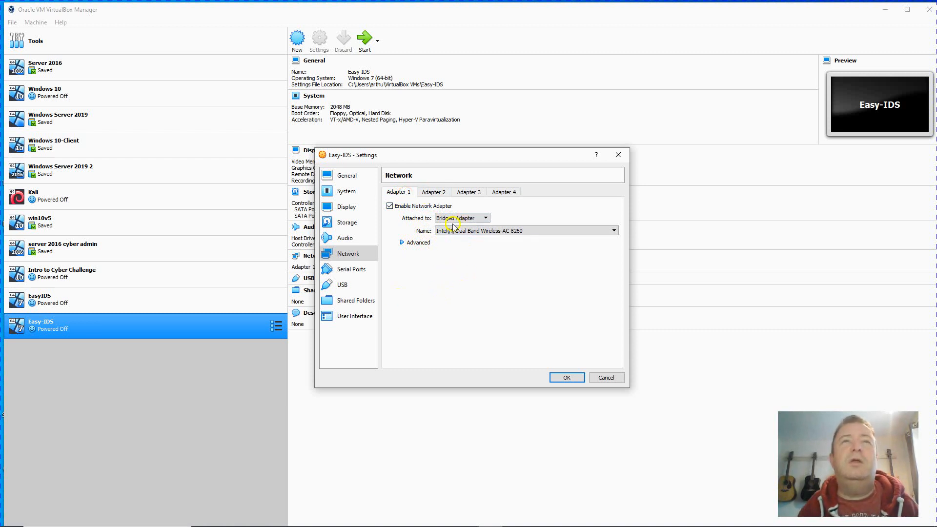
left_click(441, 193)
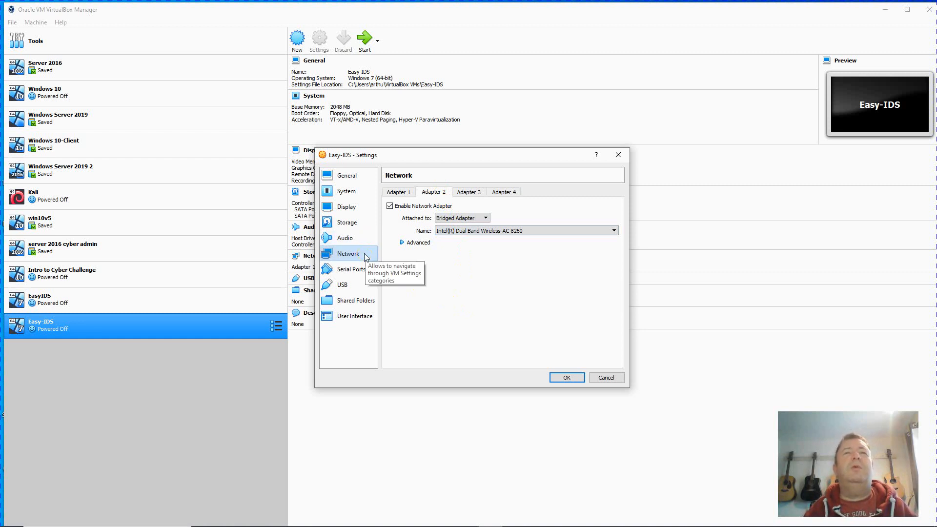
left_click(435, 198)
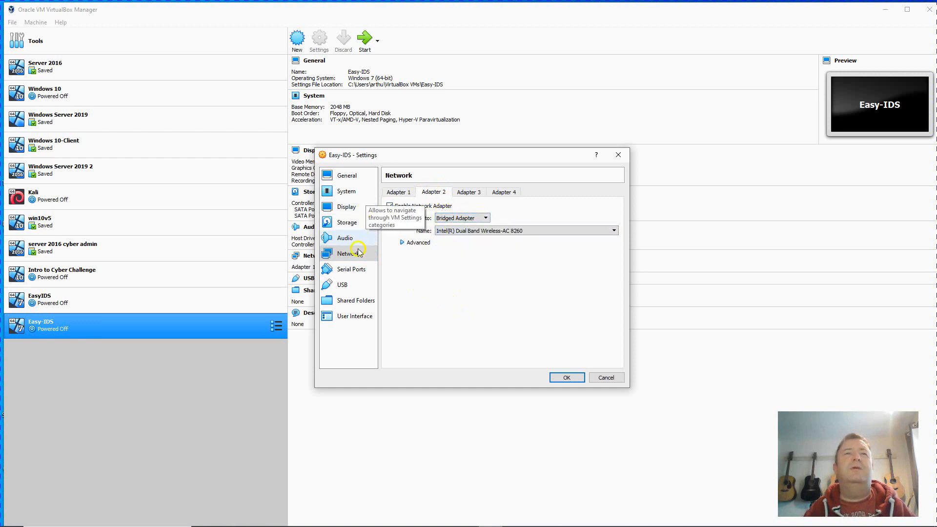
left_click(564, 378)
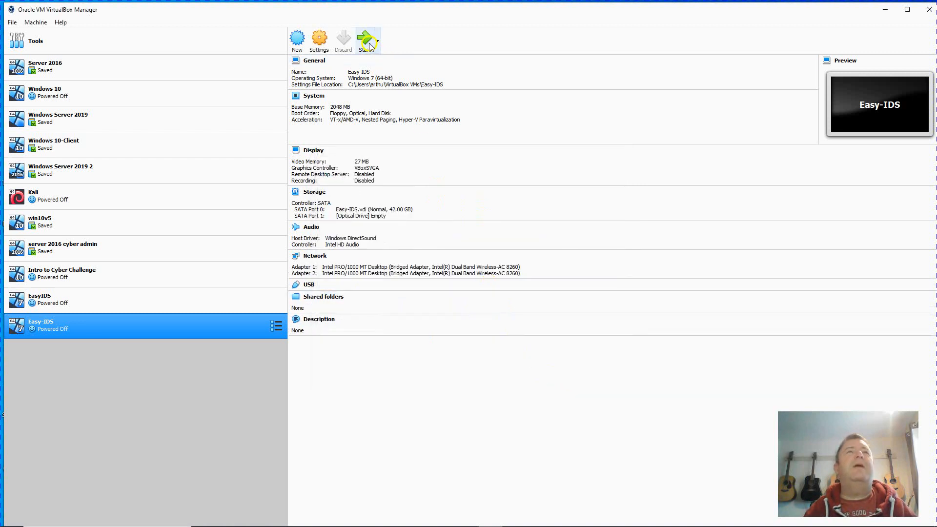
Start the Easy-IDS machine with EasyIDS-0.4.iso as start-up disk and dismiss the mouse capture message.
left_click(367, 43)
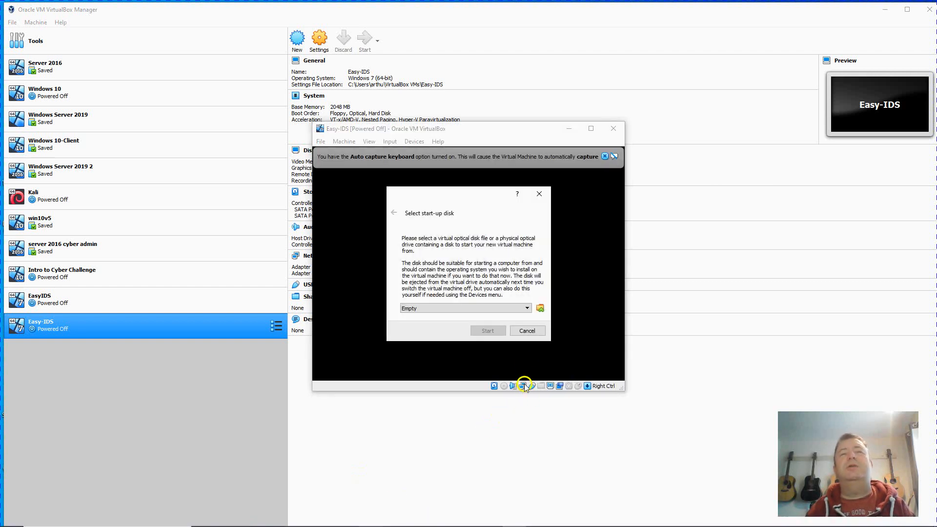
left_click(540, 306)
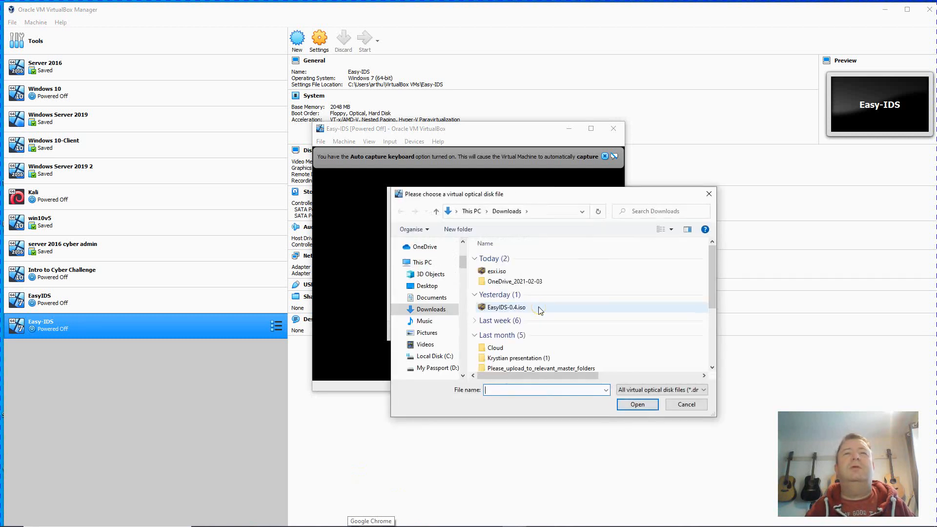
left_click(509, 307)
left_click(637, 404)
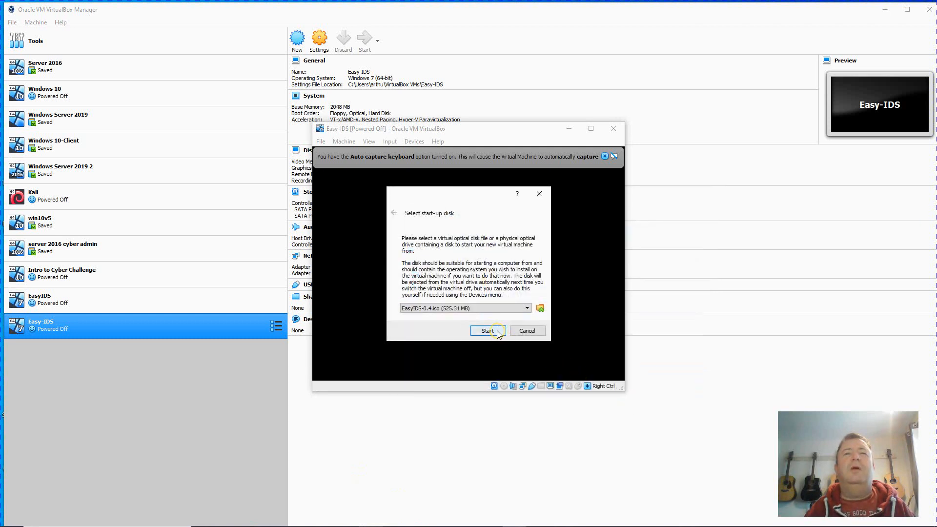
left_click(487, 331)
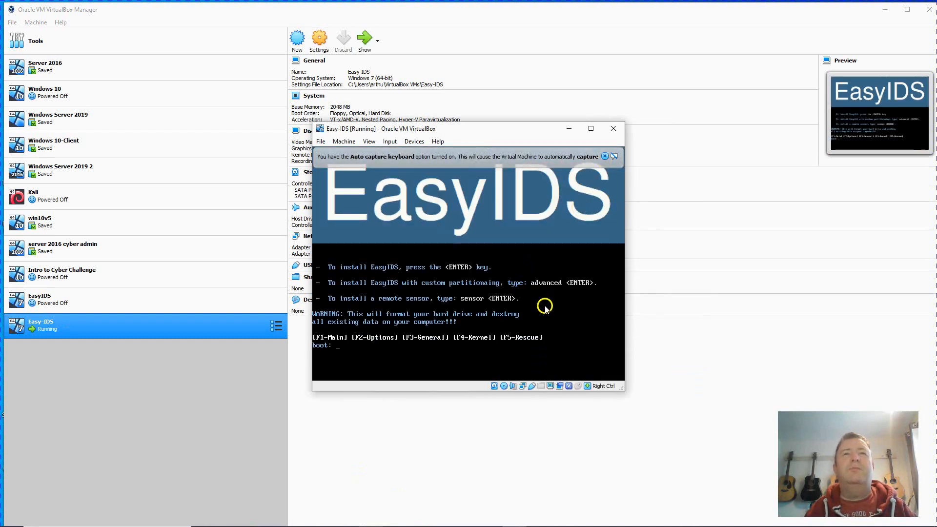
left_click(558, 312)
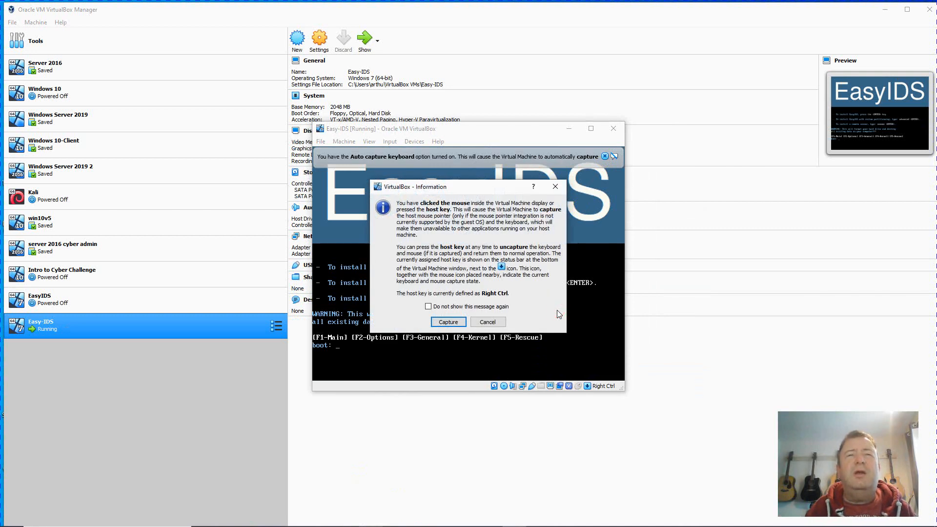
left_click(554, 186)
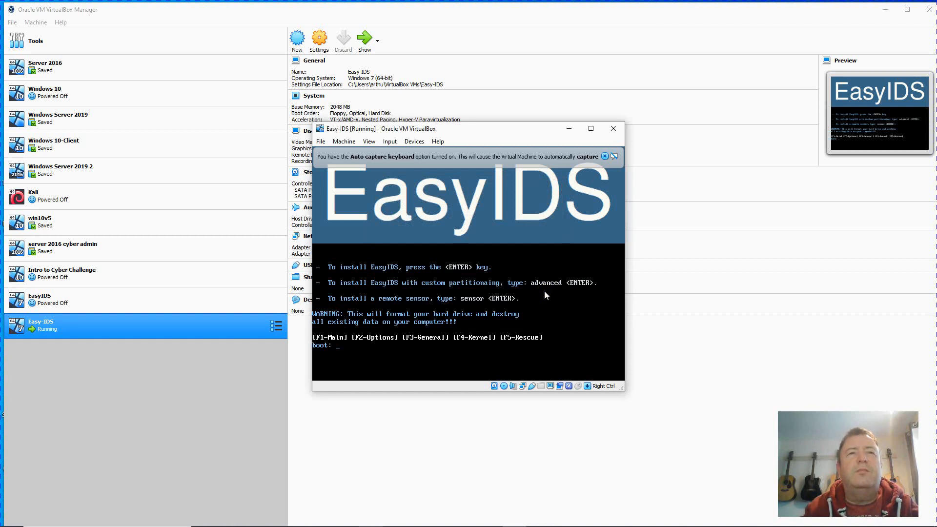
Look through the installer's boot options and kernel parameter help, return to the main page and launch the standard EasyIDS installation.
key("F1")
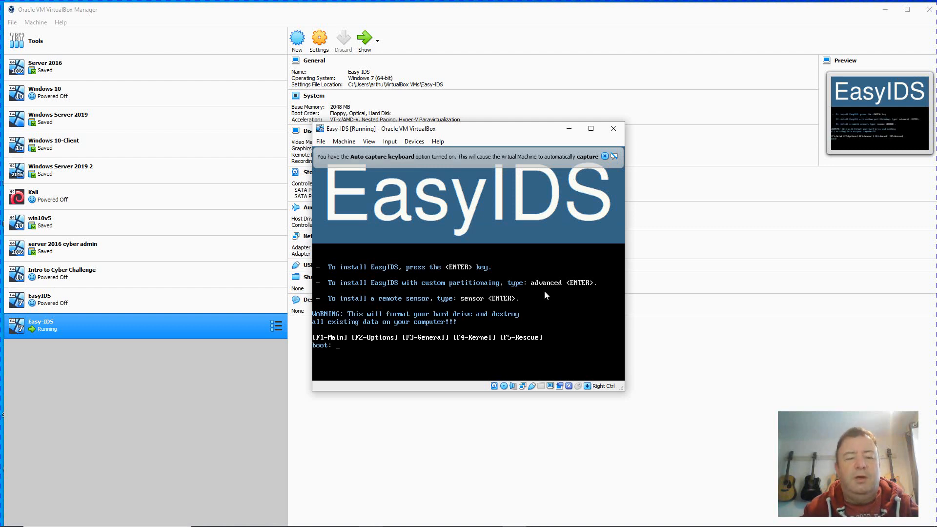
key("F2")
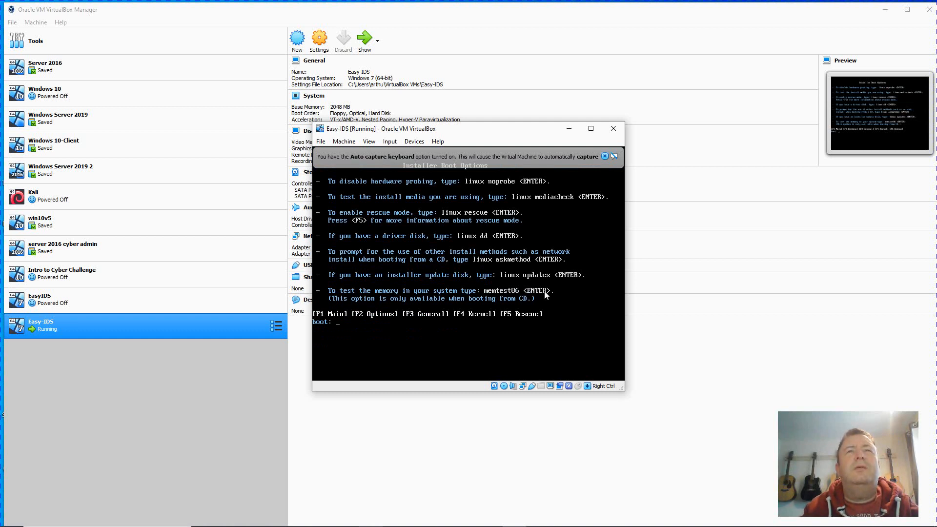
key("F3")
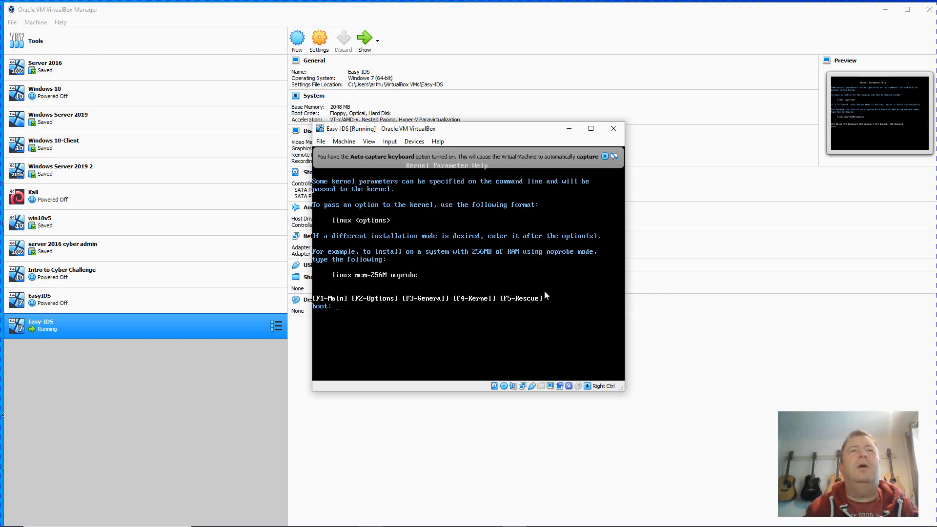
key("F1")
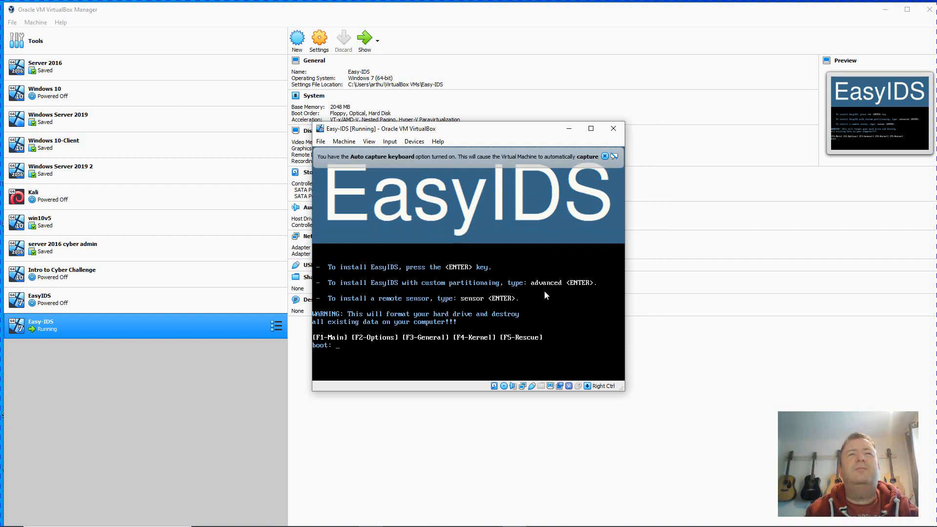
key("Return")
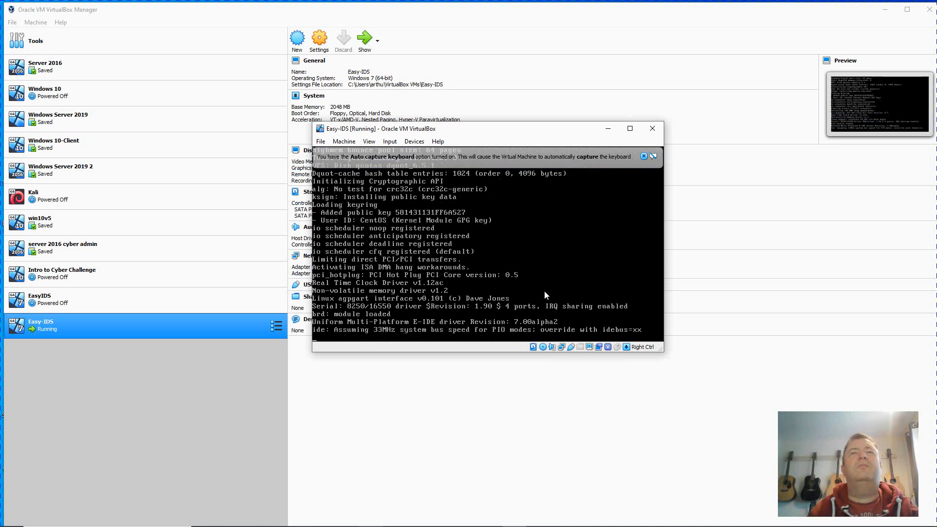
Dismiss the keyboard capture and mouse pointer integration messages and maximize the Easy-IDS machine window.
left_click(644, 156)
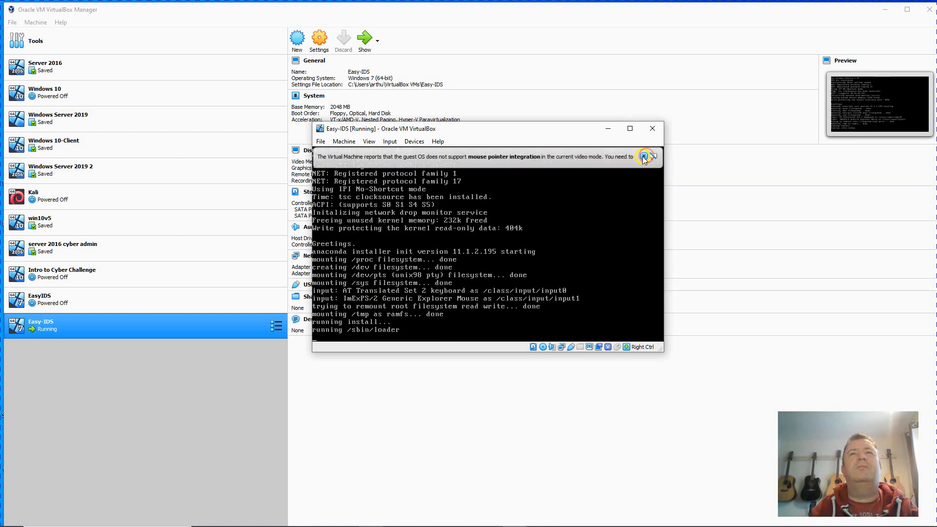
left_click(645, 156)
left_click_drag(560, 135, 582, 129)
left_click(651, 124)
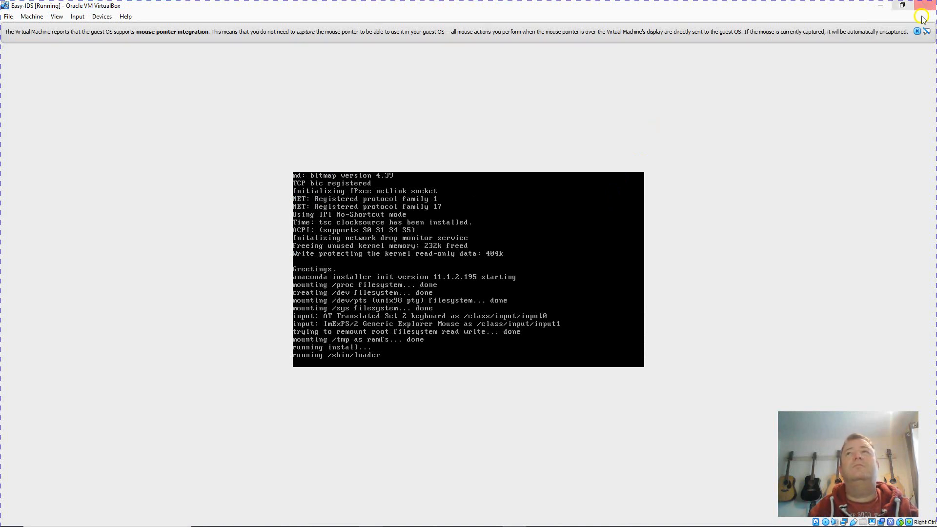
left_click(917, 31)
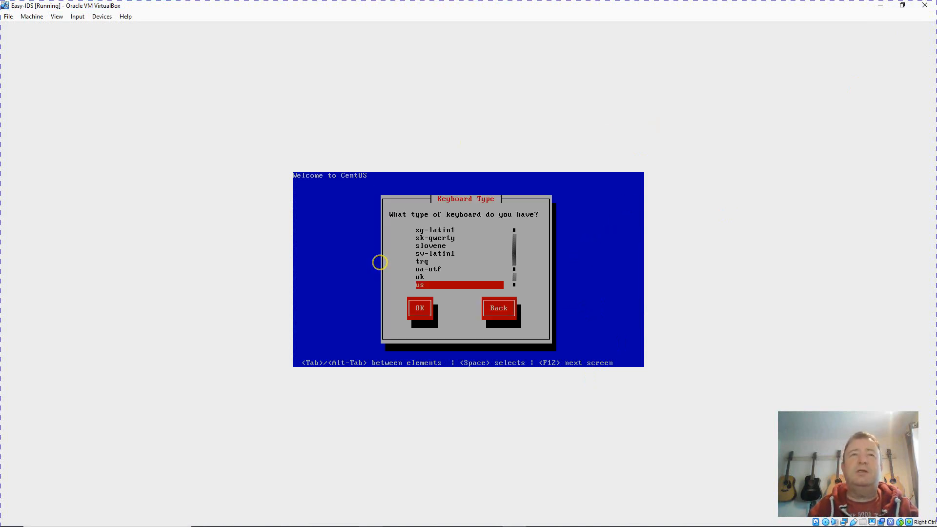
Choose the uk keyboard type, set the system clock to use UTC and accept the time zone selection.
key("Up")
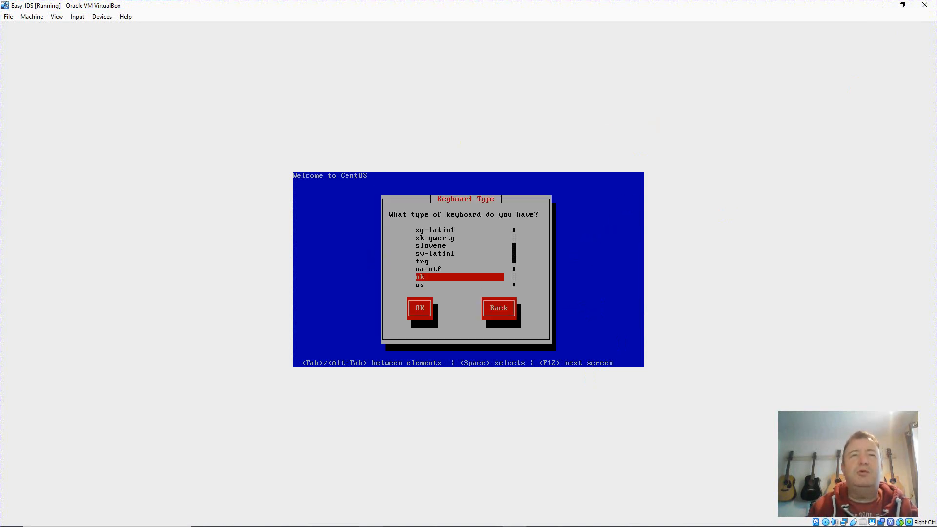
key("Return")
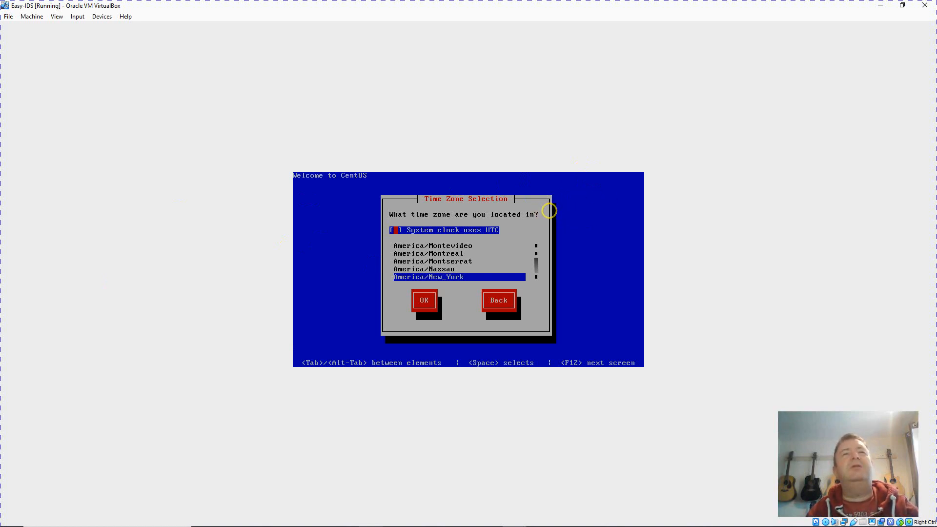
key("space")
key("Tab")
key("Tab")
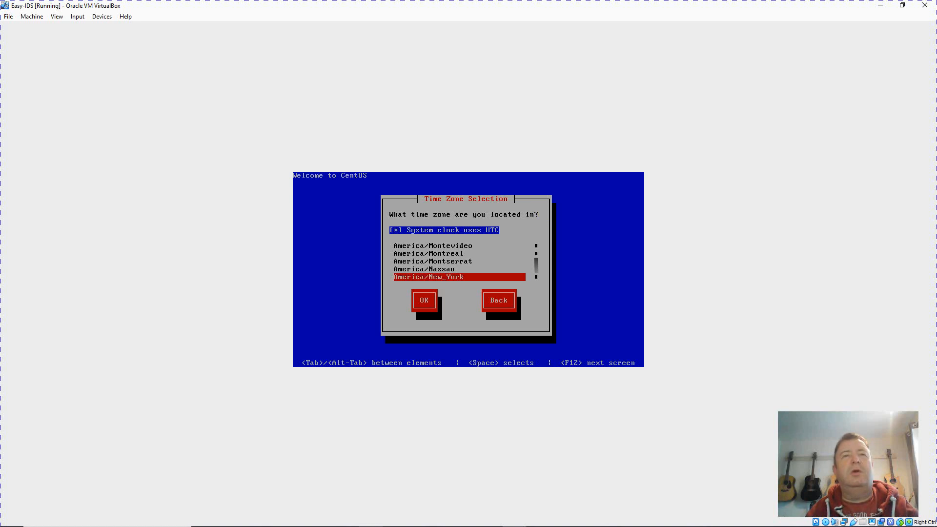
key("Return")
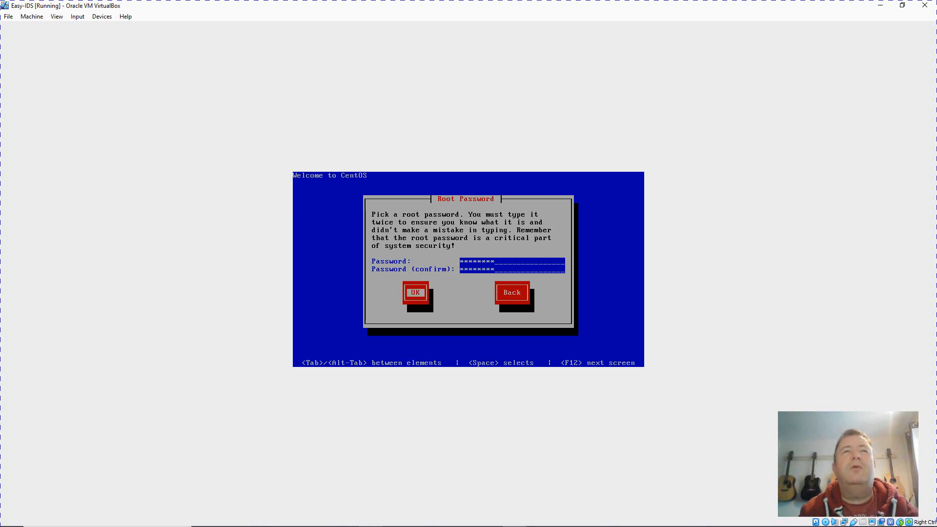
Enter and confirm the root password, accept it, and release the keyboard from the virtual machine.
key("Return")
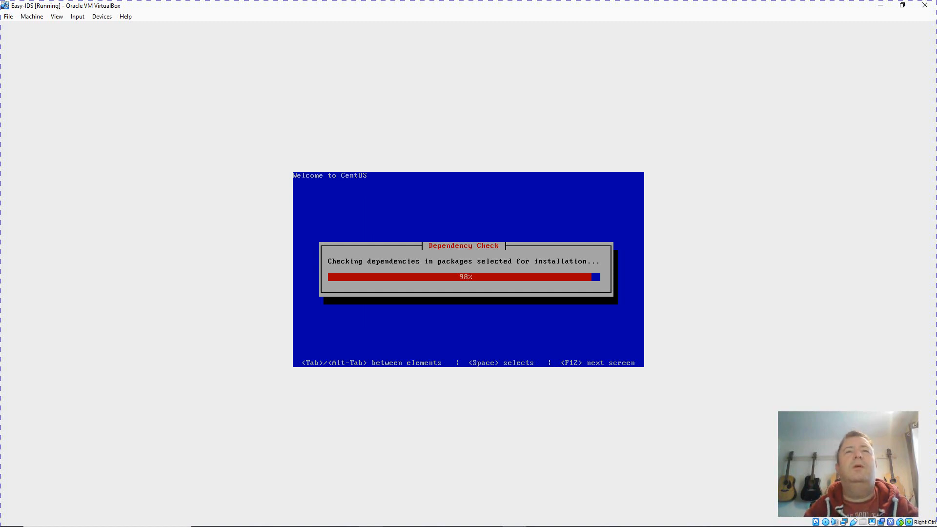
key("Control_R")
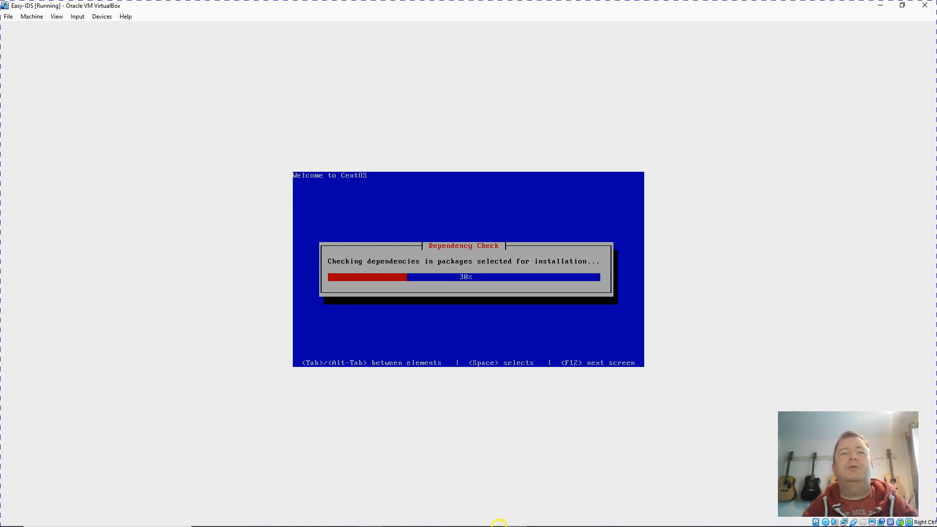
mouse_move(458, 519)
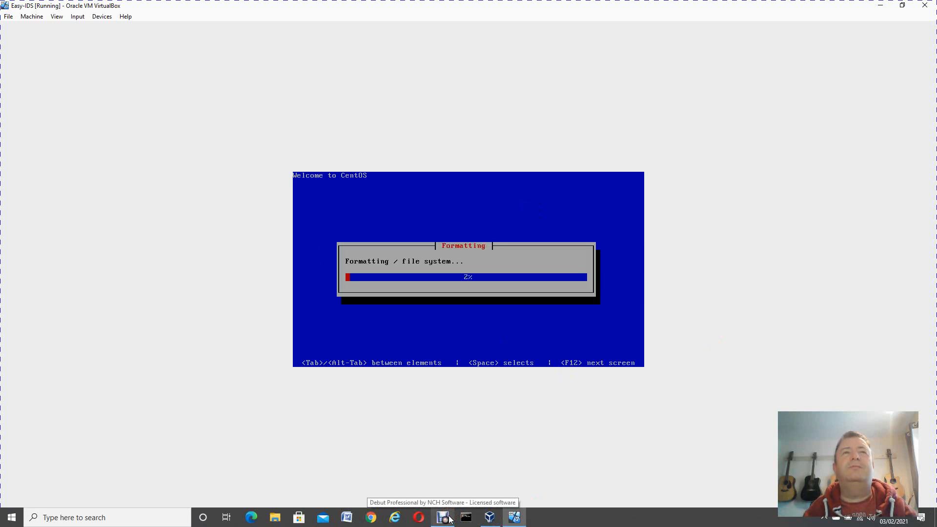
left_click(442, 517)
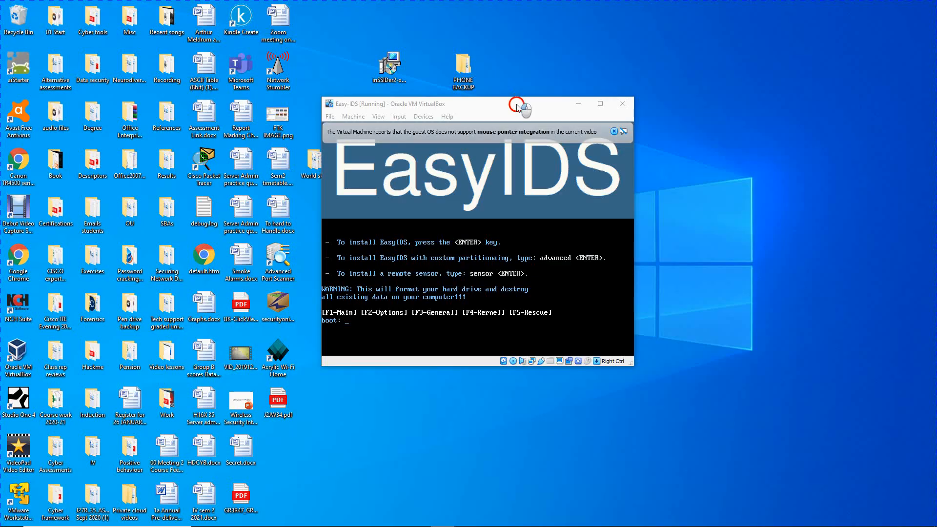
Dismiss the mouse pointer message on the restarted Easy-IDS boot screen and power off the machine.
left_click_drag(516, 98, 588, 94)
left_click(650, 111)
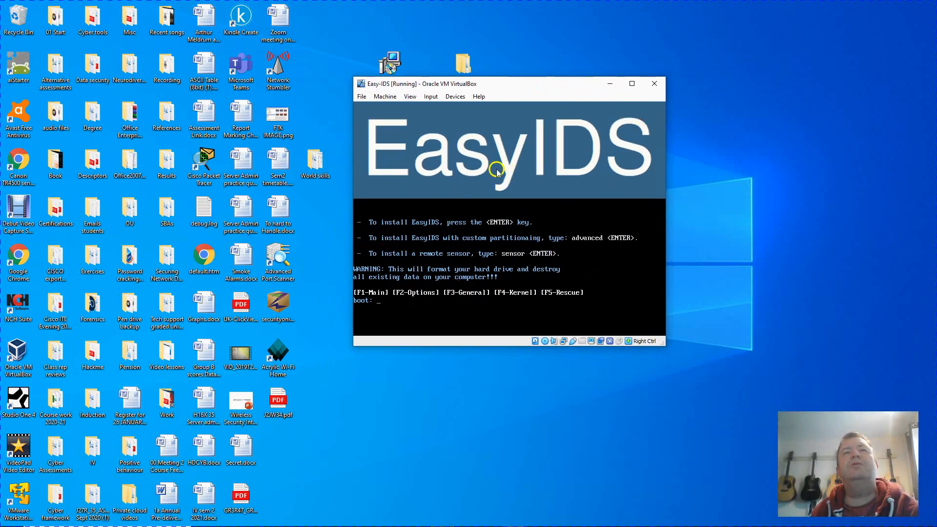
left_click(654, 86)
left_click(501, 227)
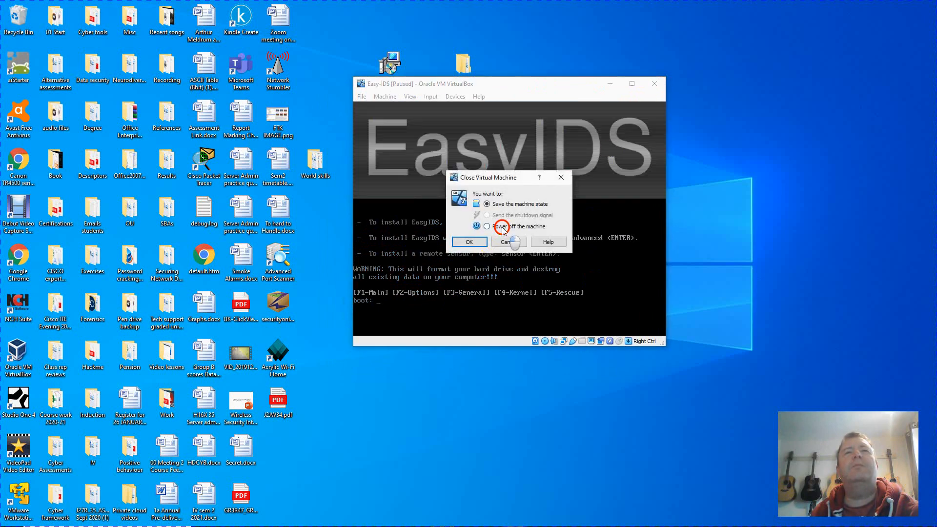
left_click(475, 248)
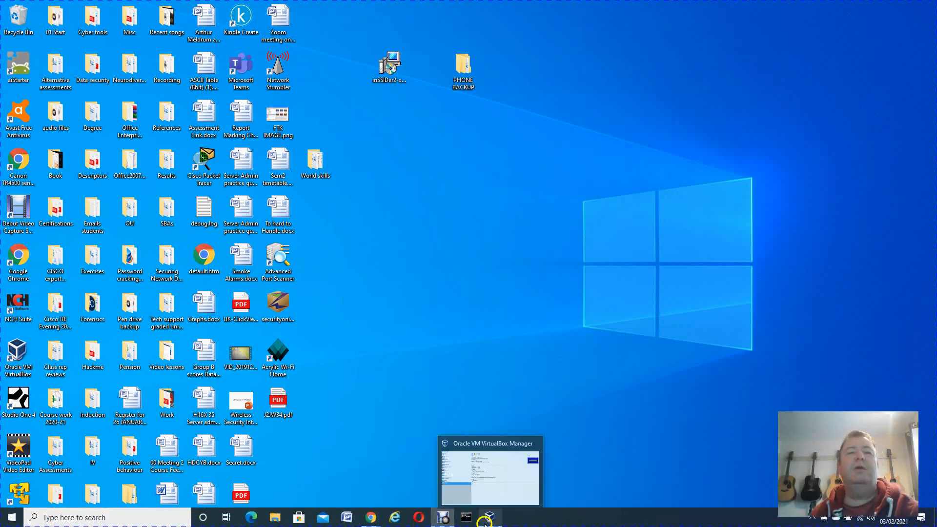
In the Easy-IDS system settings, move Hard Disk above Optical in the boot order and save.
left_click(493, 517)
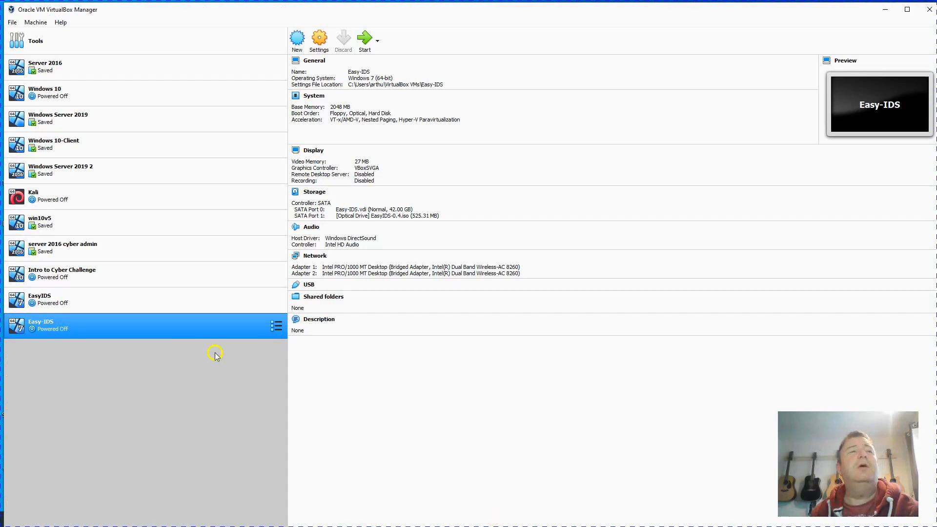
left_click(319, 39)
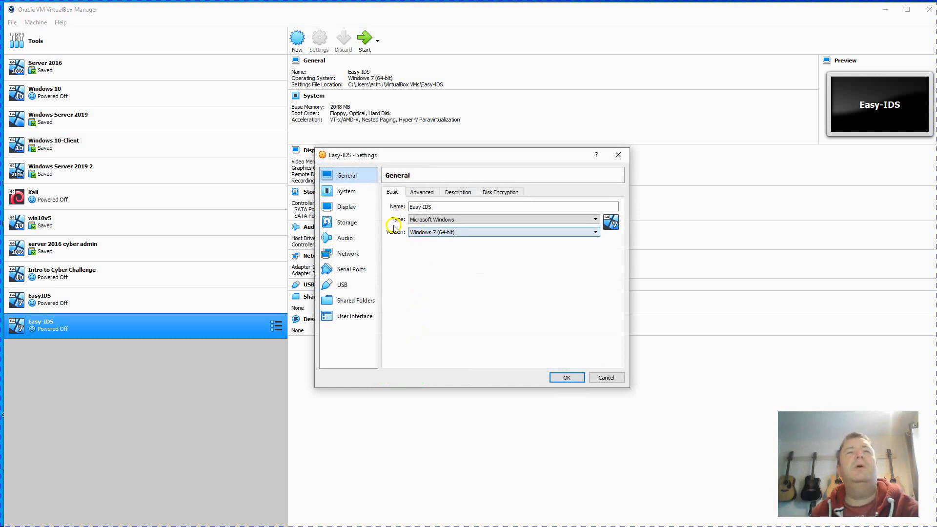
left_click(353, 224)
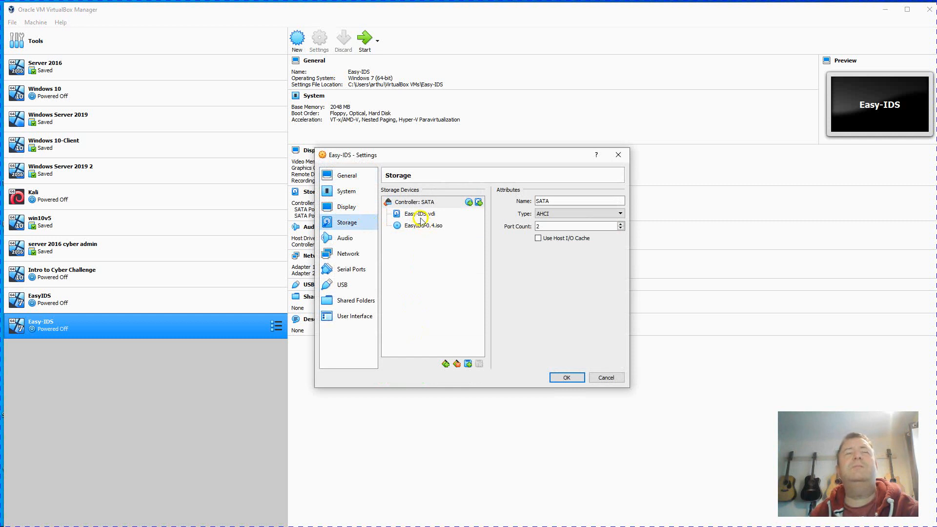
left_click(350, 192)
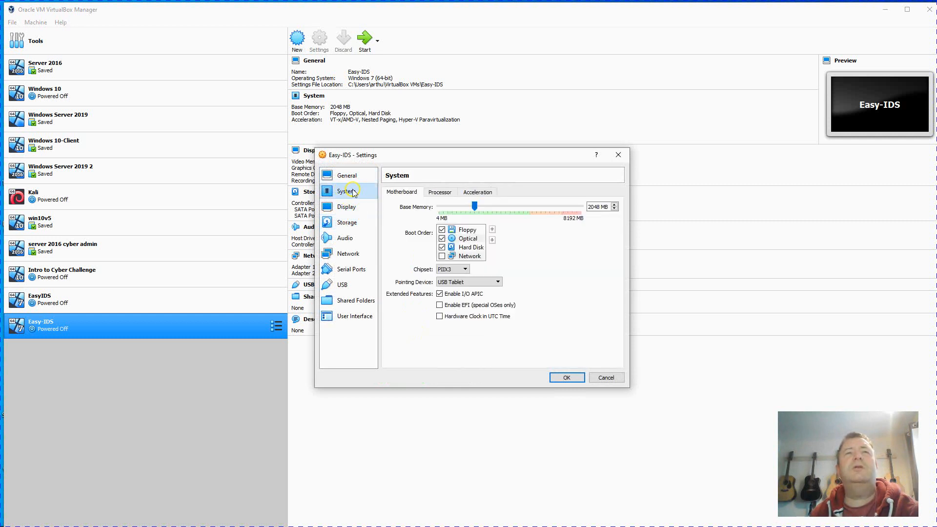
left_click(470, 247)
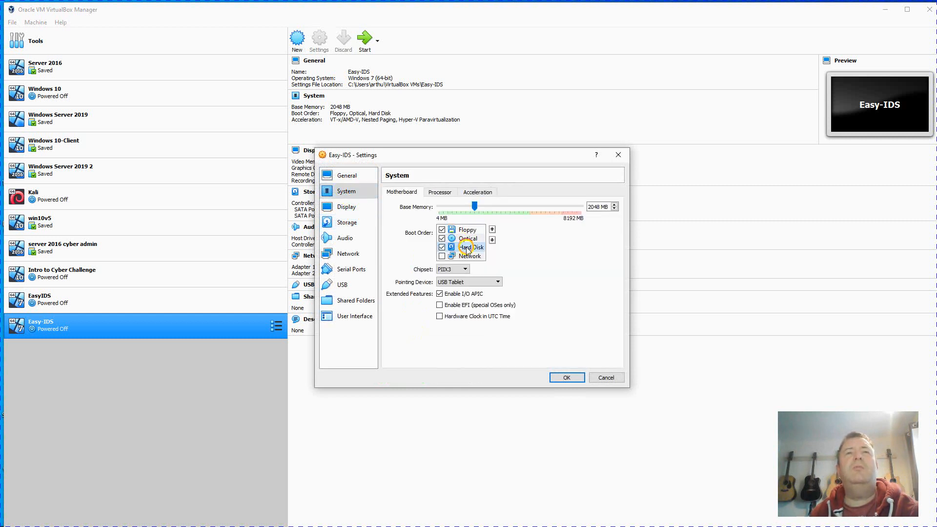
left_click(492, 229)
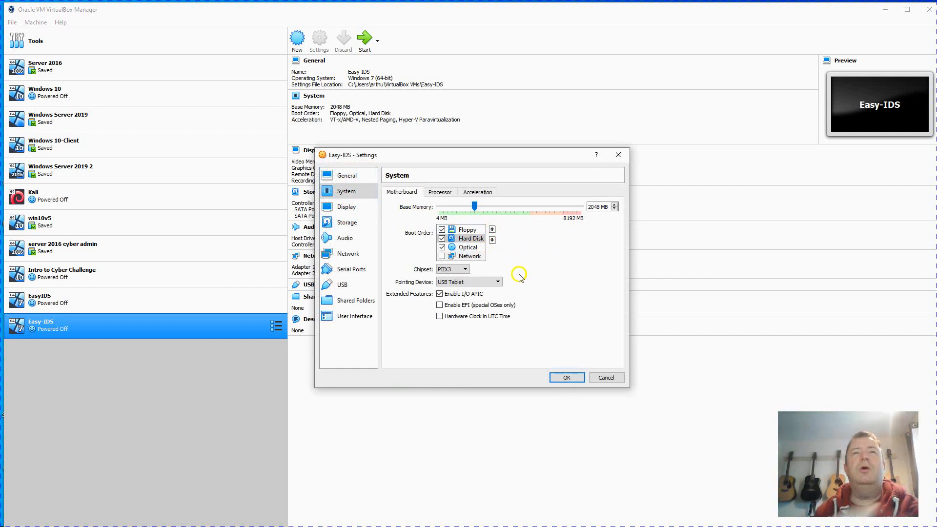
left_click(565, 378)
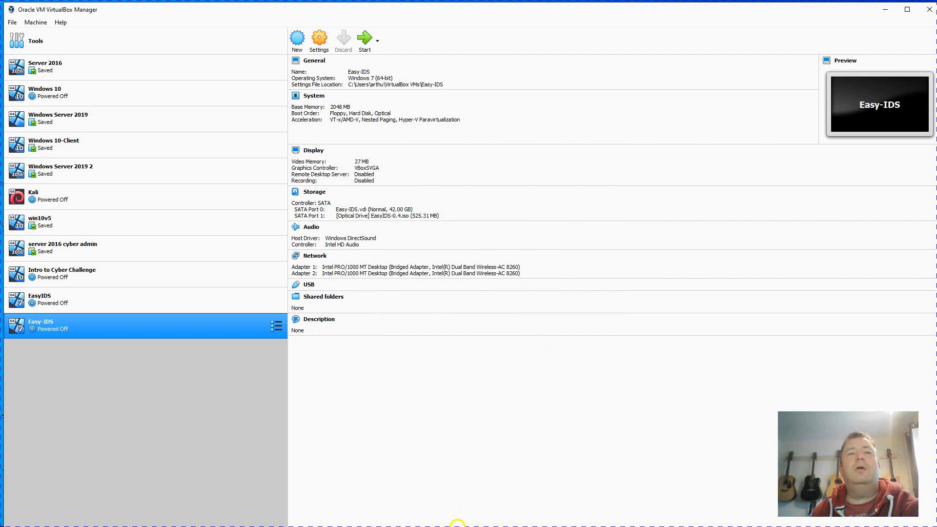
Start the Easy-IDS machine and dismiss the keyboard capture and mouse pointer integration messages.
left_click(366, 39)
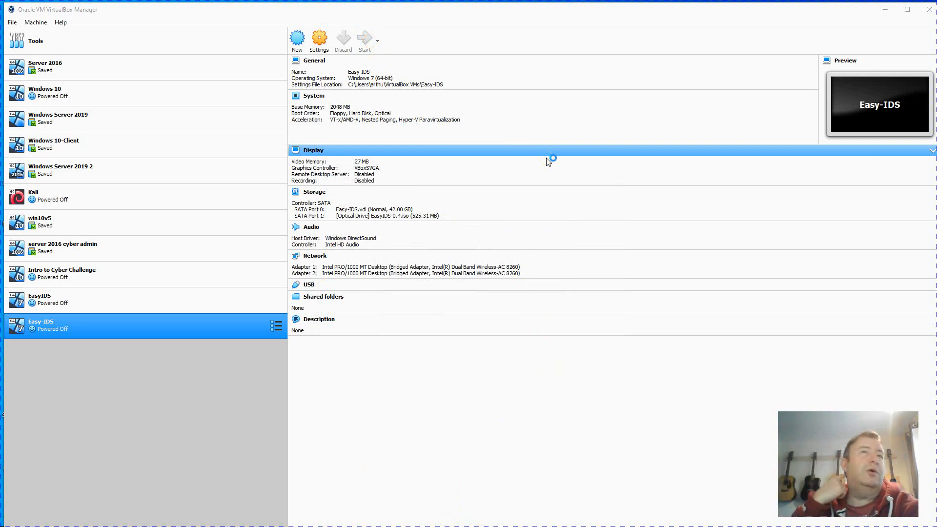
left_click(597, 116)
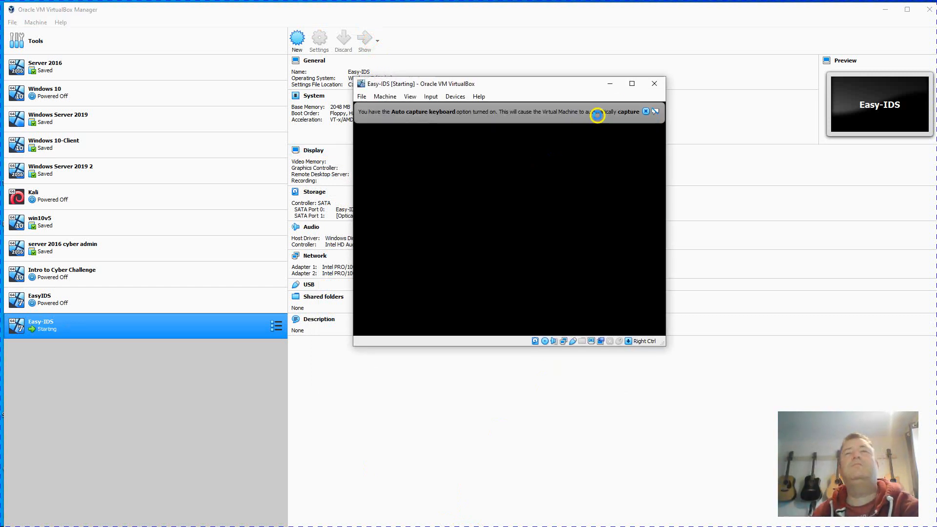
left_click(645, 111)
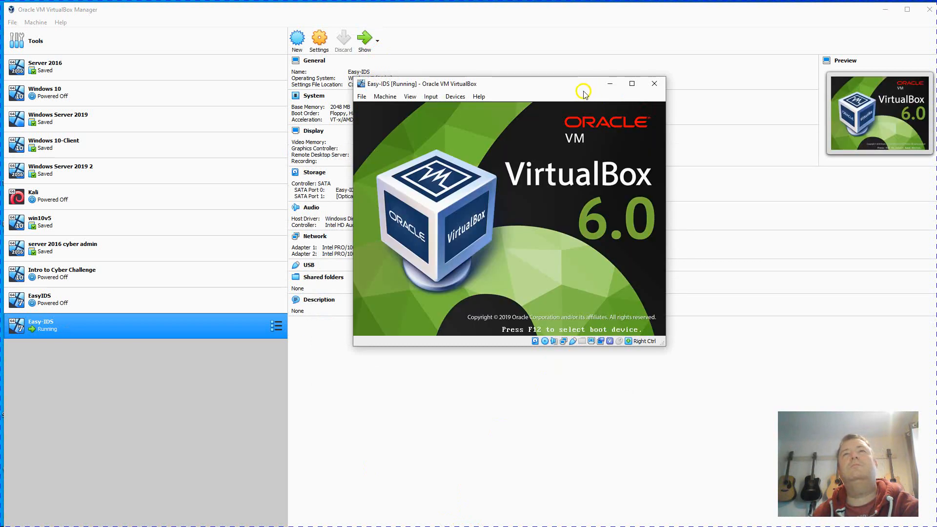
left_click_drag(583, 93, 511, 107)
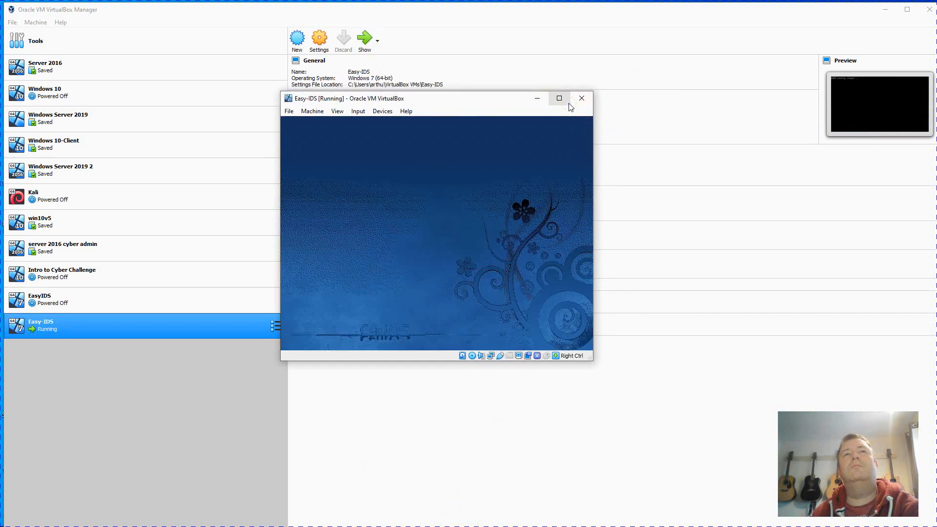
left_click(464, 305)
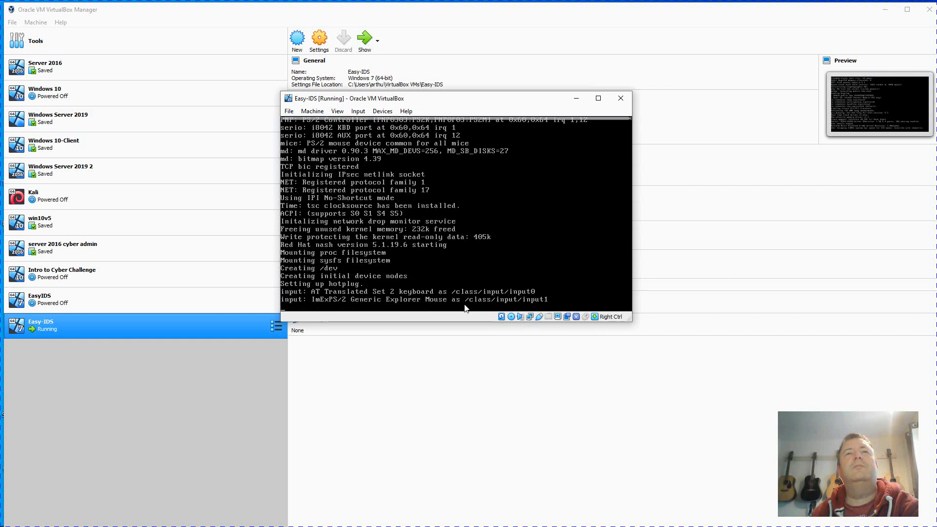
left_click(464, 304)
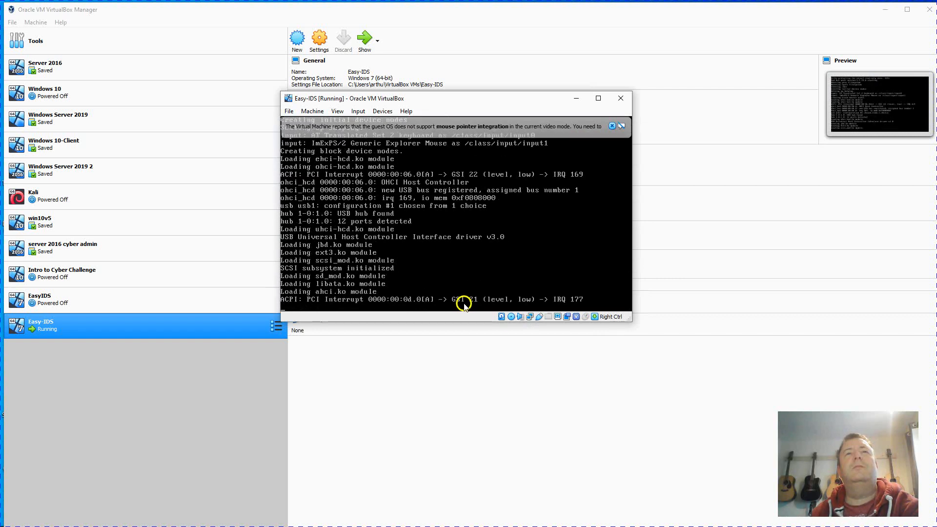
left_click(611, 126)
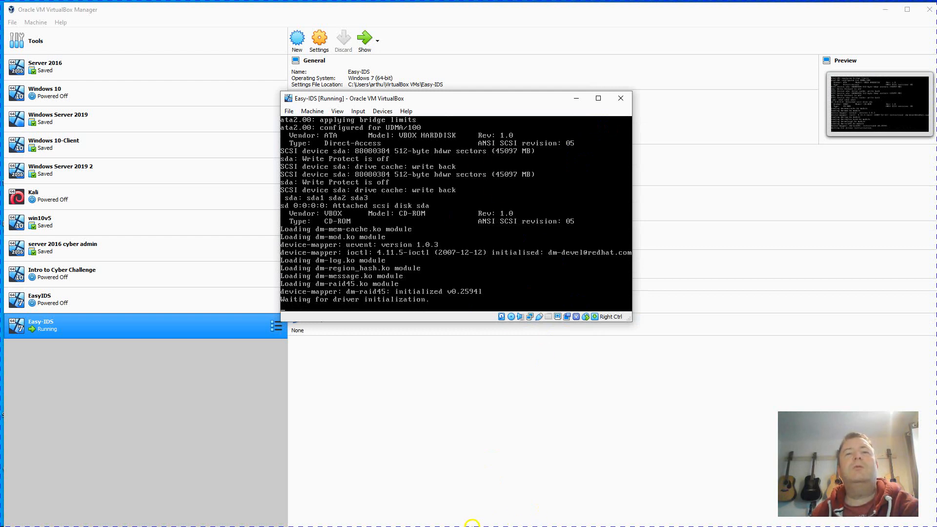
Minimize VirtualBox Manager, dismiss the pointer integration message and reposition the Easy-IDS window on the desktop.
left_click(885, 10)
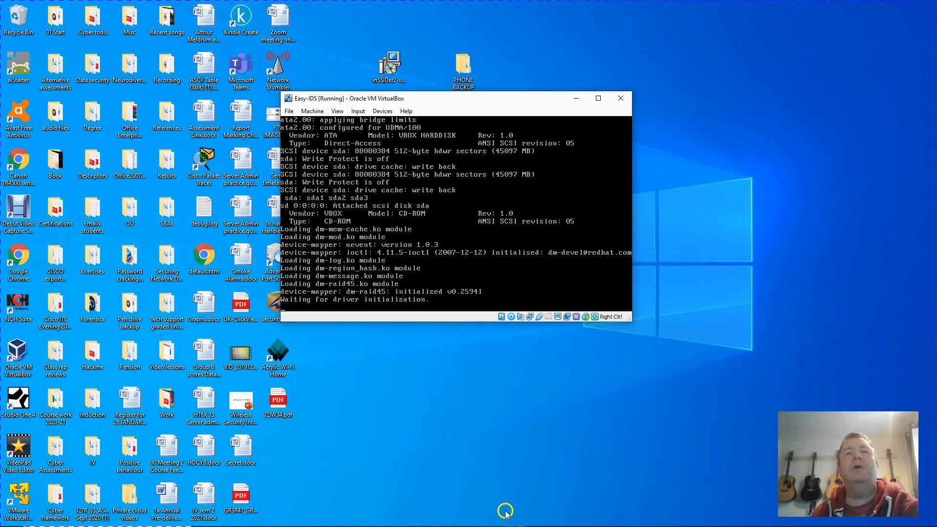
left_click(442, 517)
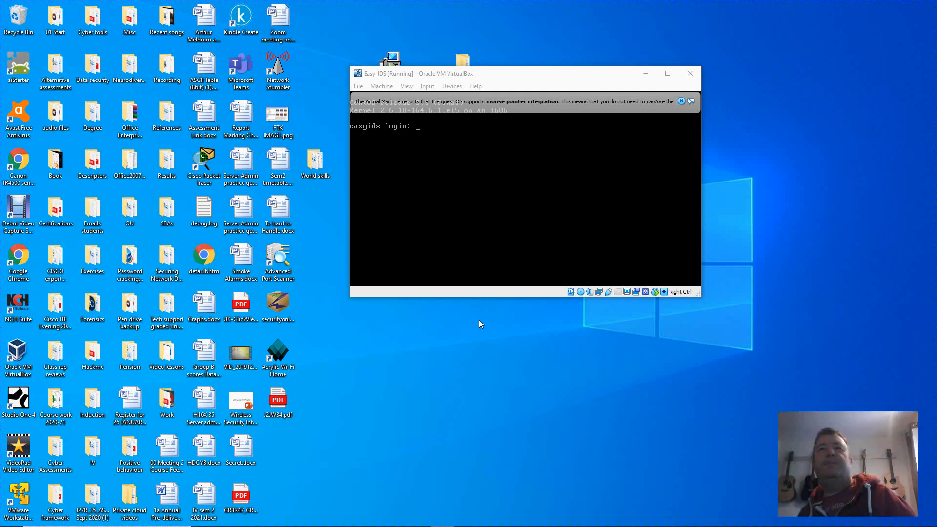
left_click(681, 101)
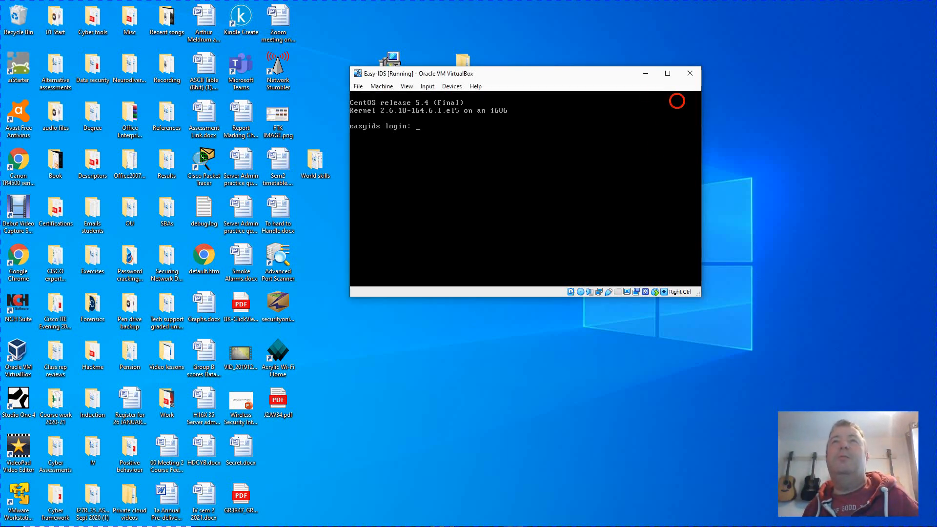
left_click(580, 100)
left_click_drag(574, 79, 569, 107)
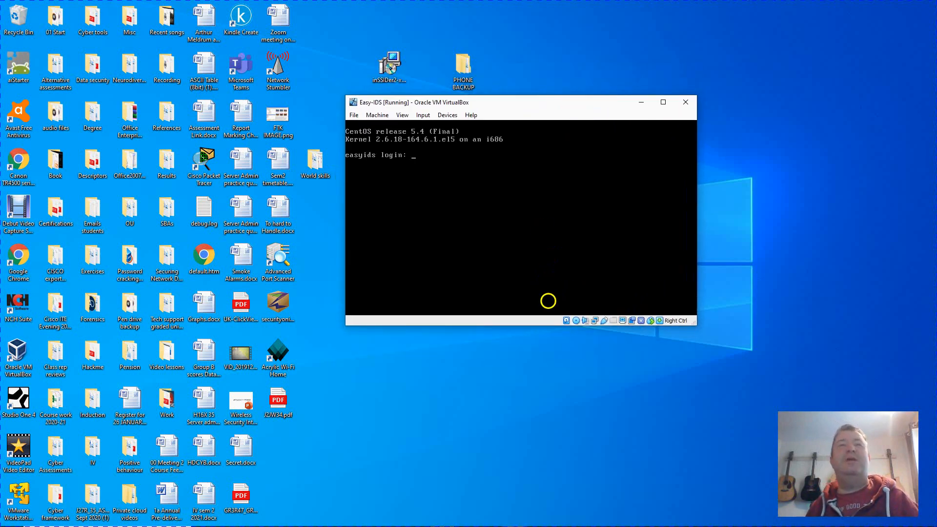
Log in to the easyids console as root with the root password and reposition the Easy-IDS window on the desktop.
left_click(599, 252)
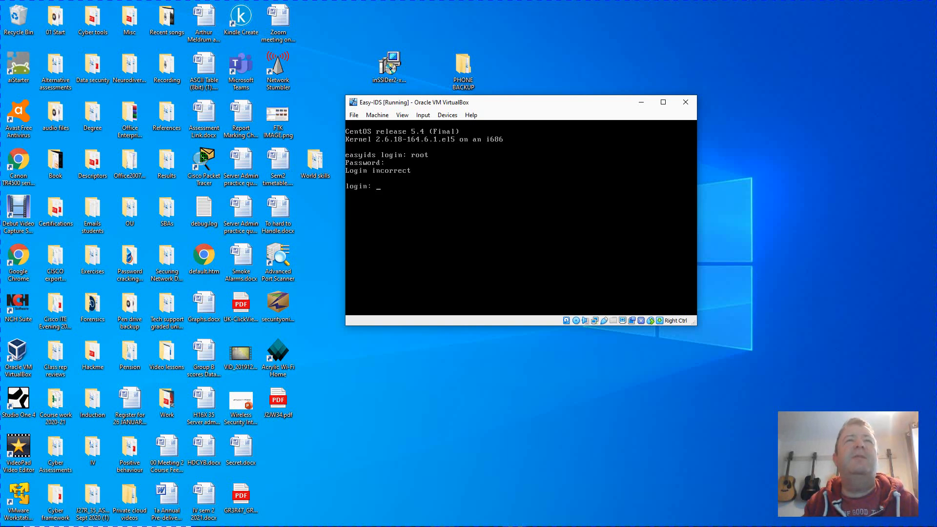
type("root")
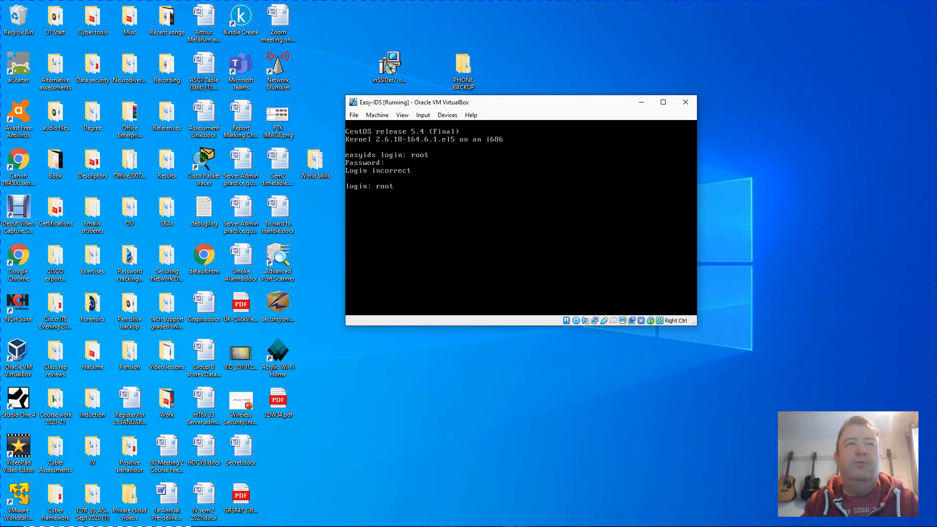
key("Return")
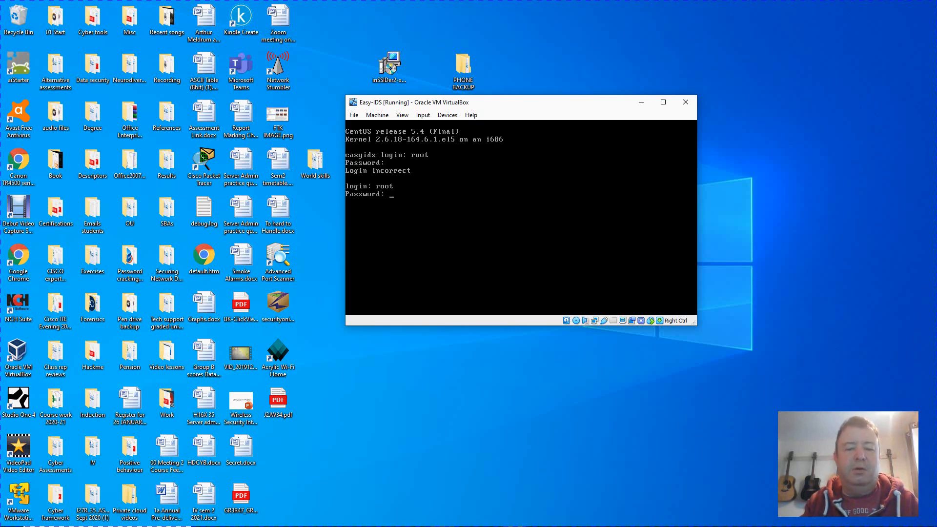
key("Return")
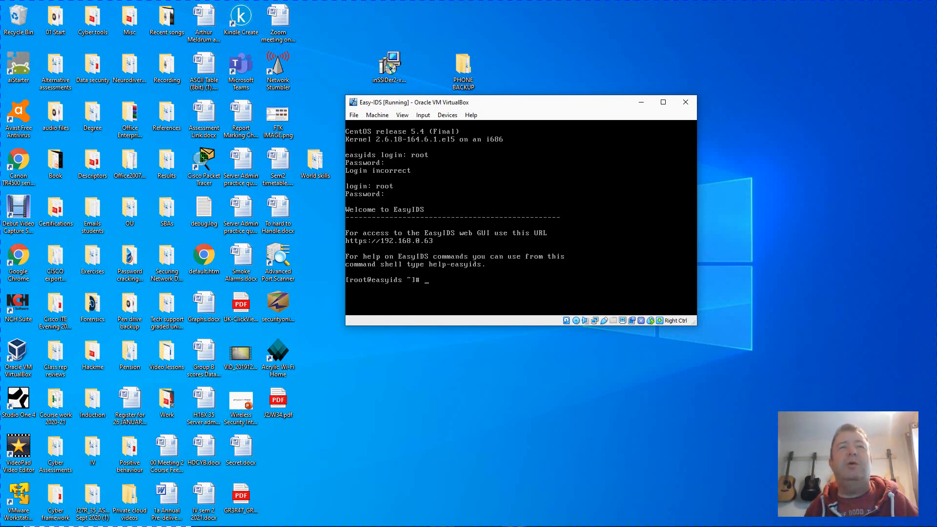
left_click_drag(611, 105, 718, 47)
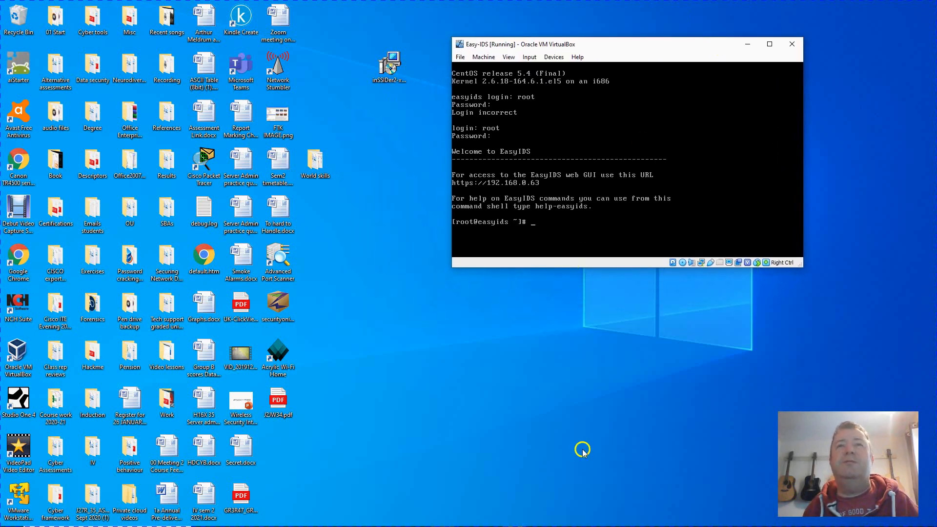
Switch to Chrome, open 192.168.0.63 in a new tab and proceed past the certificate warning.
mouse_move(444, 523)
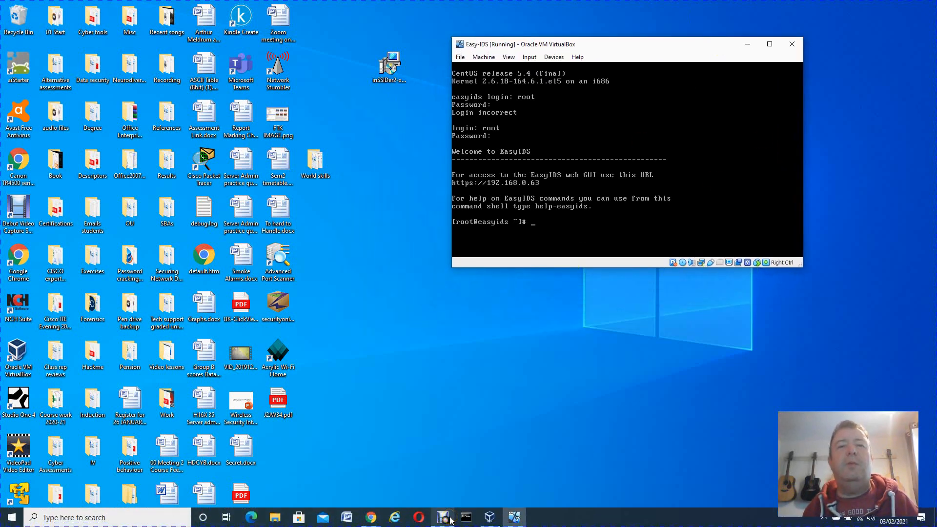
left_click(371, 519)
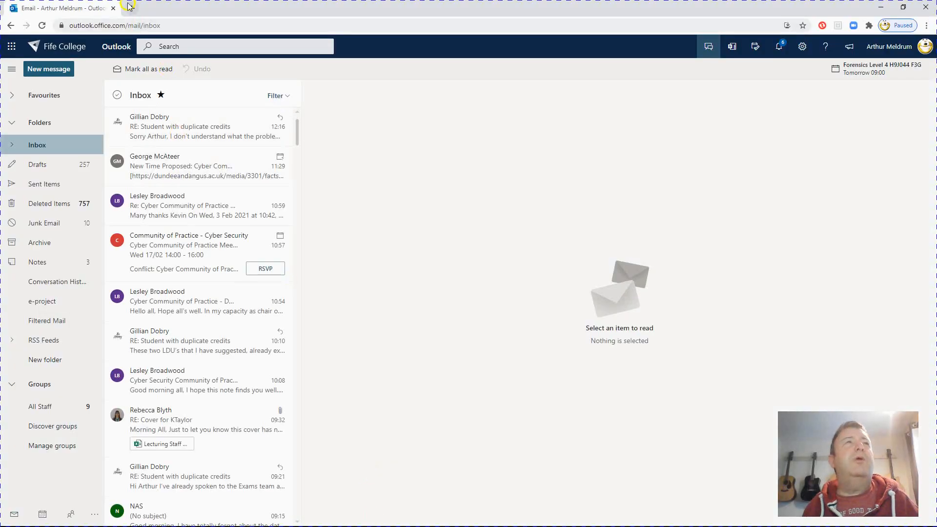
left_click(128, 6)
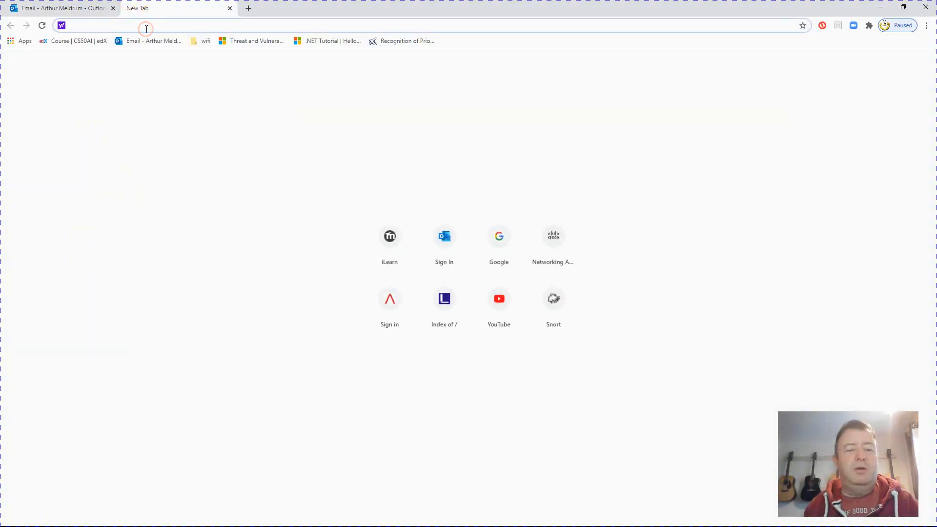
type("192.16")
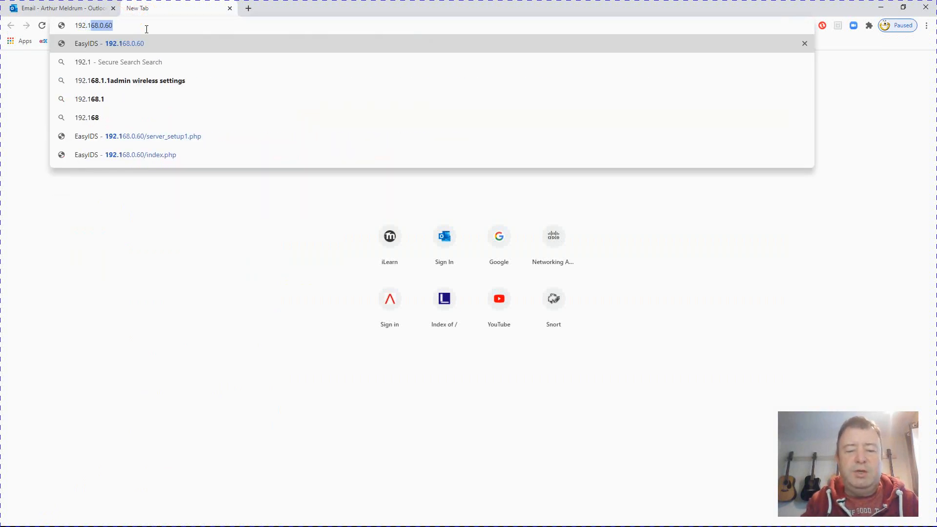
type("8.0.")
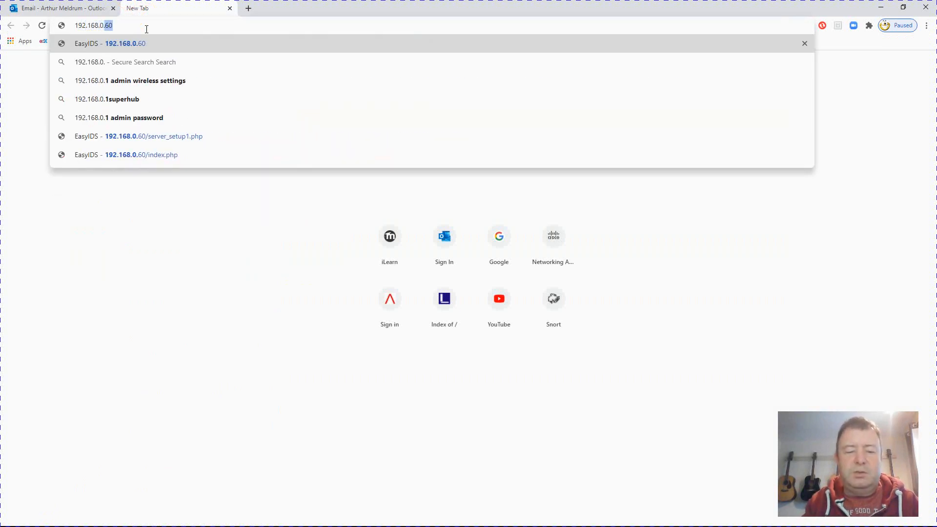
type("63")
key("Return")
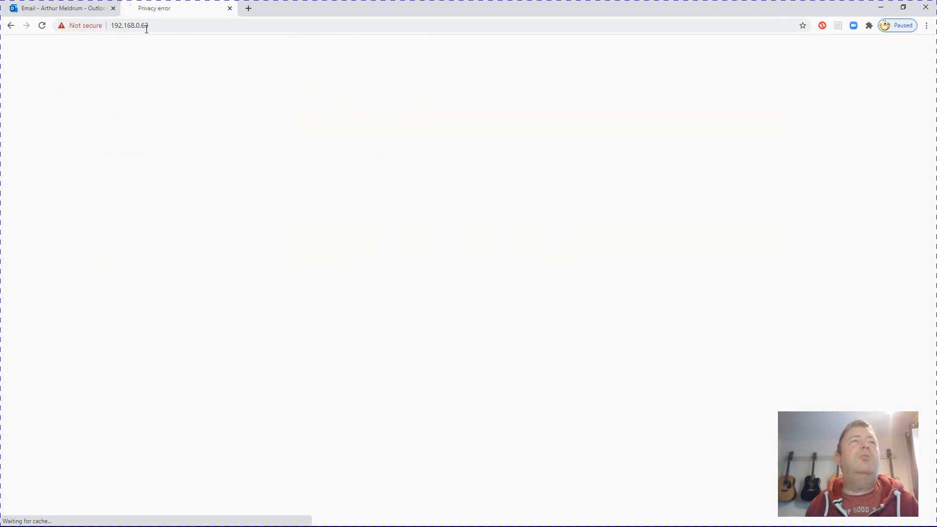
left_click(349, 300)
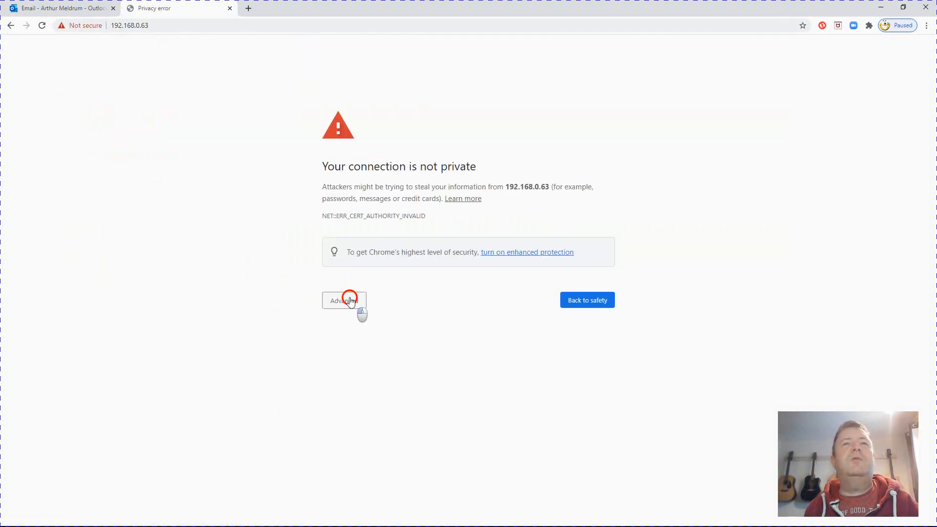
left_click(373, 375)
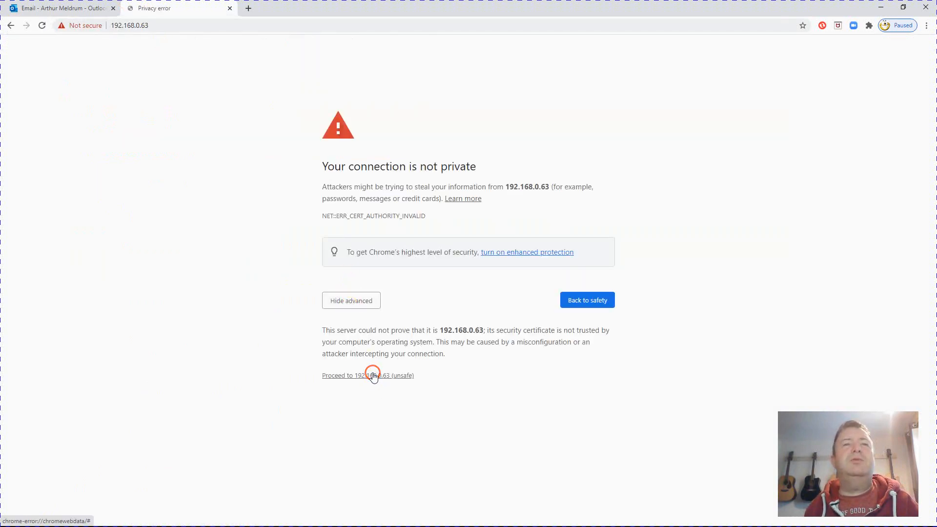
Sign in to the EasyIDS web interface as admin with the account password, and accept and submit the licence agreement.
left_click(447, 81)
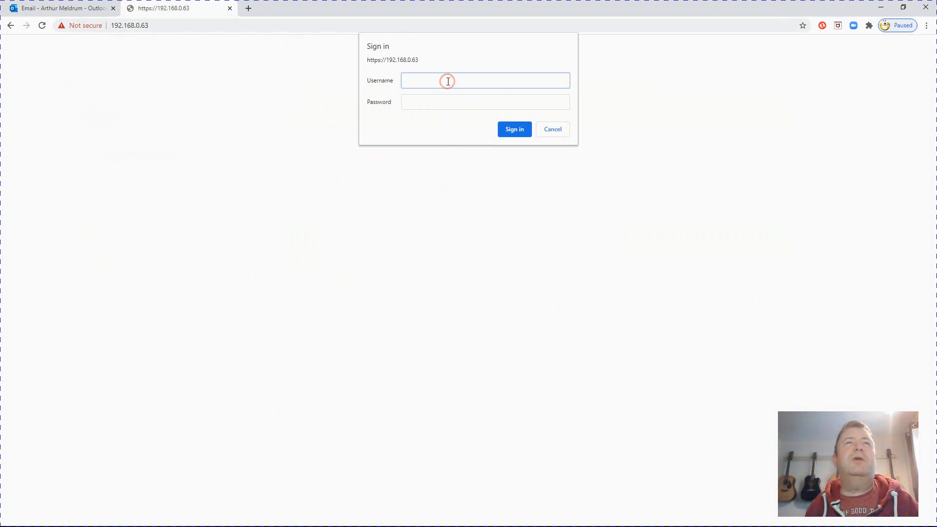
type("admin")
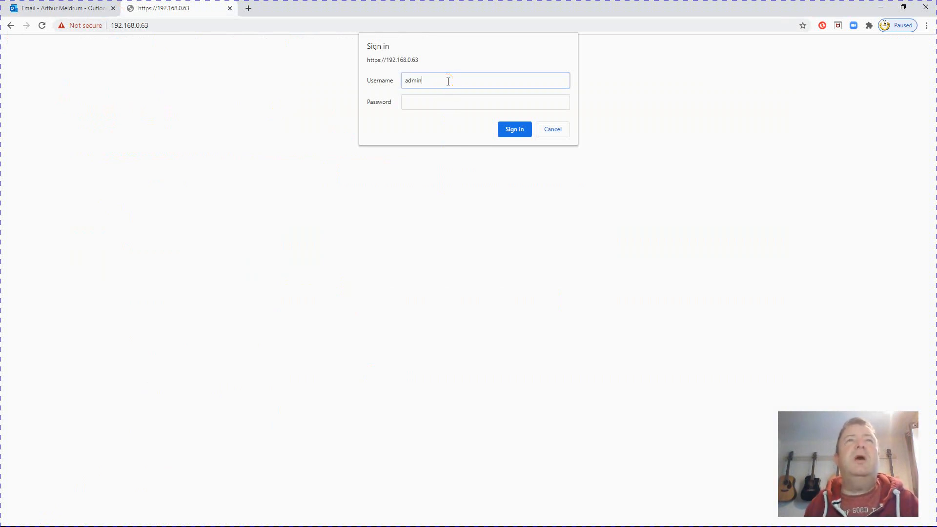
left_click(431, 102)
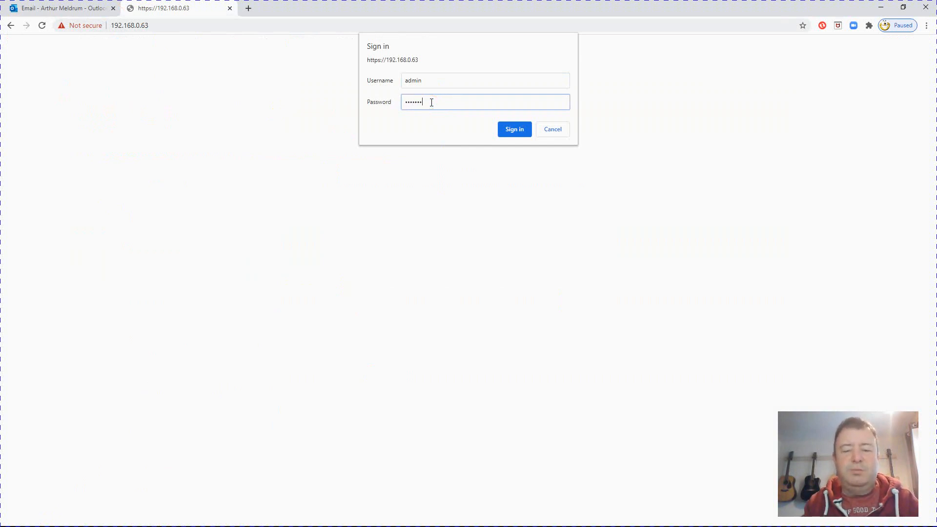
key("Return")
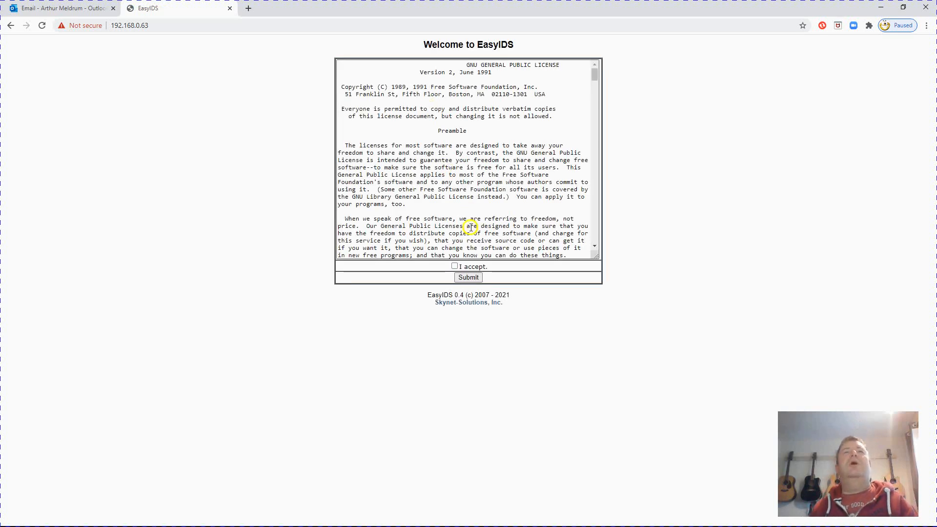
left_click(454, 266)
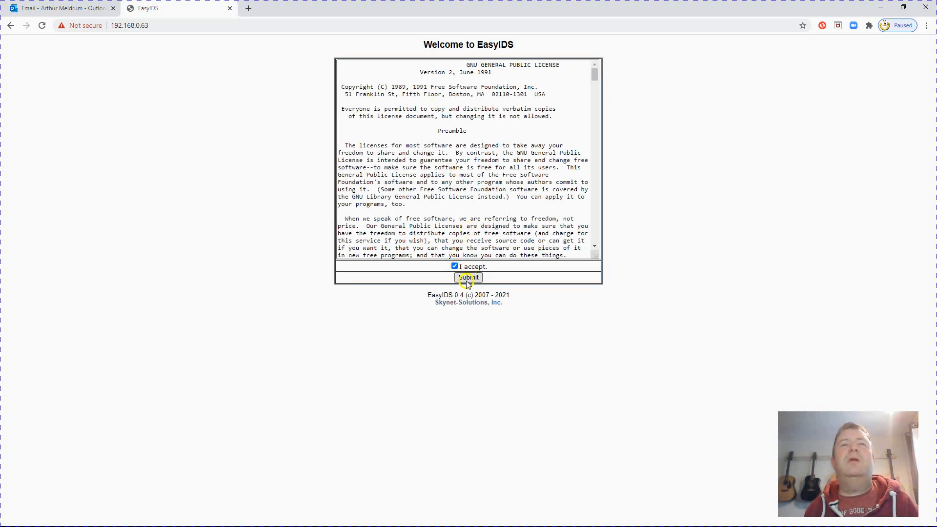
left_click(467, 277)
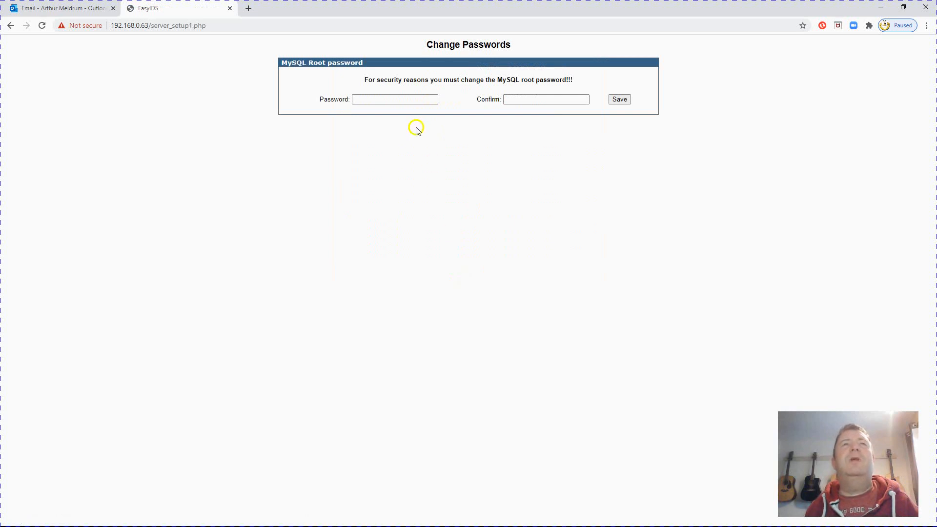
Set and confirm a new MySQL root password, save it and dismiss the confirmation message.
left_click(397, 98)
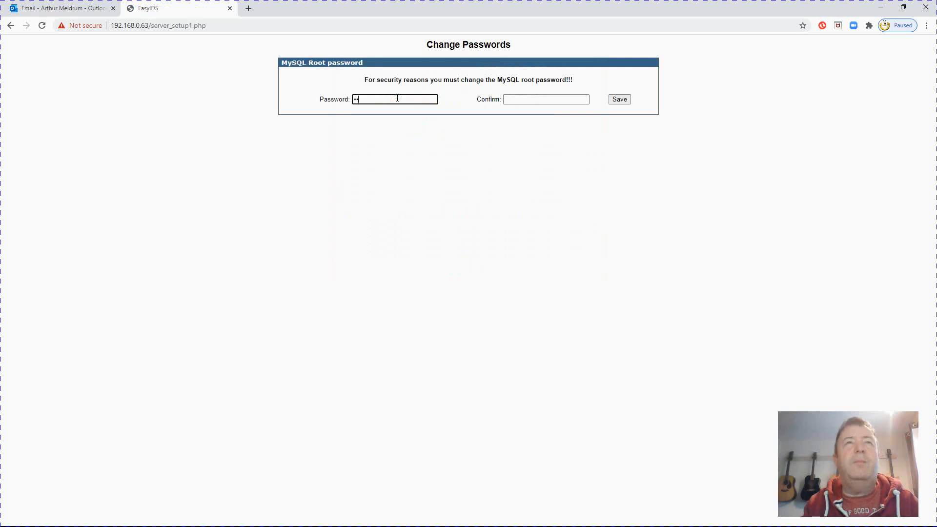
type("•••••••")
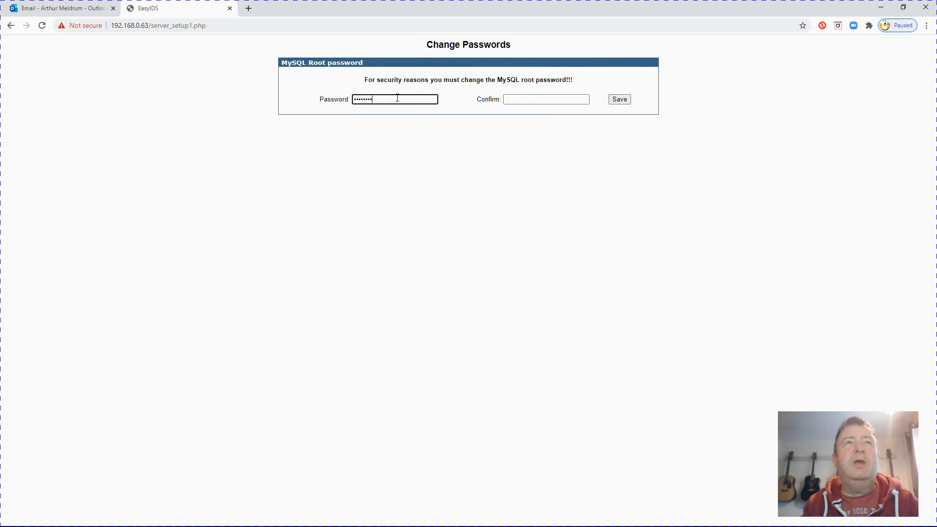
left_click(522, 97)
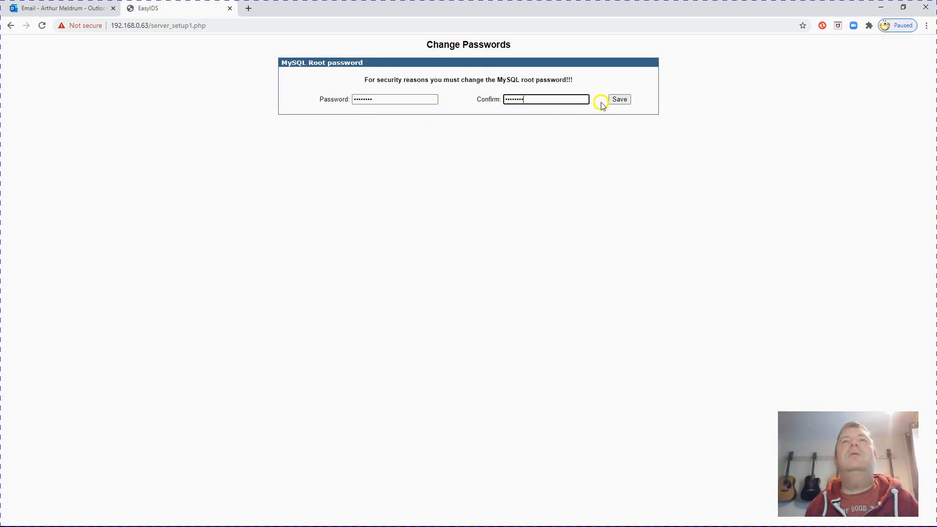
left_click(616, 99)
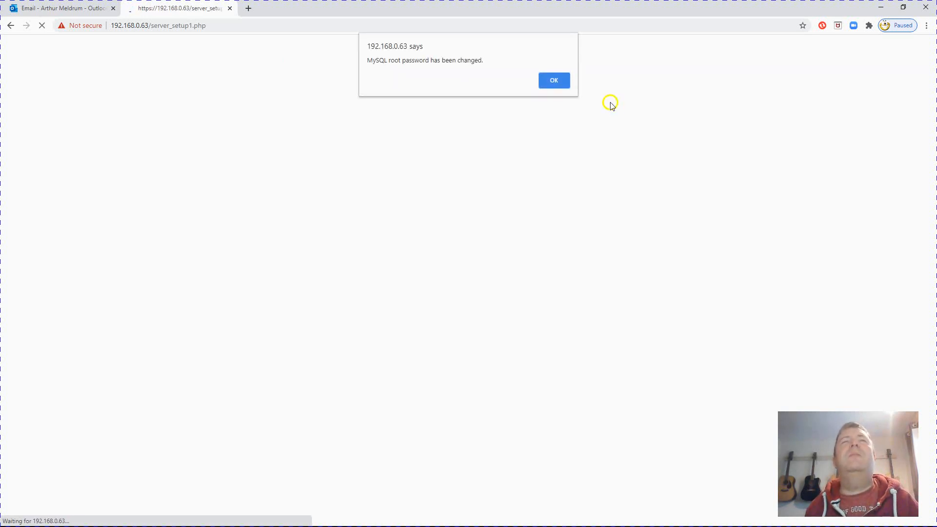
left_click(554, 80)
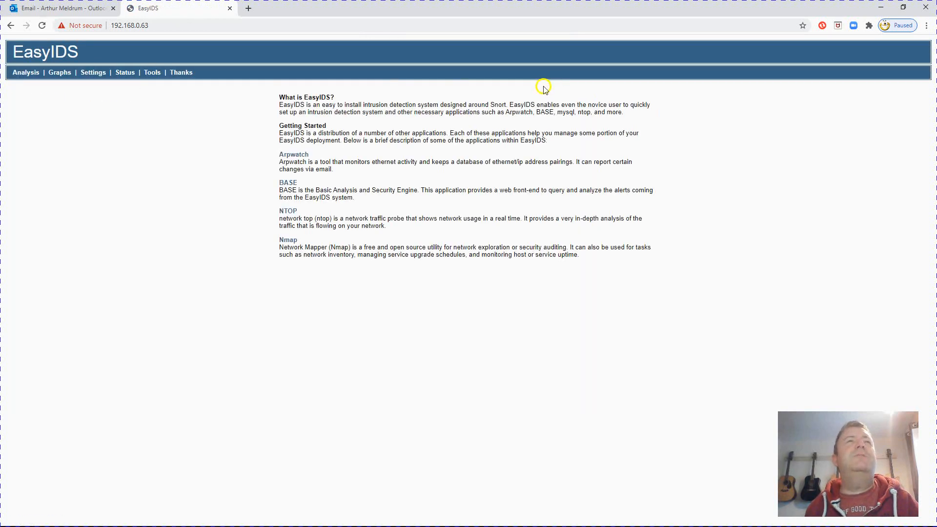
Look through the EasyIDS Arpwatch, System Information and Nmap scan pages.
left_click(30, 77)
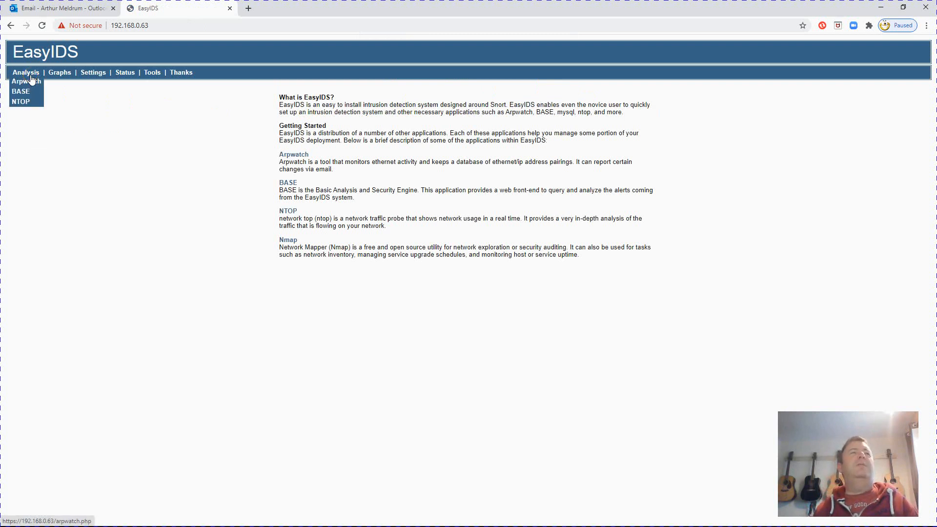
left_click(31, 81)
left_click(88, 71)
left_click(57, 76)
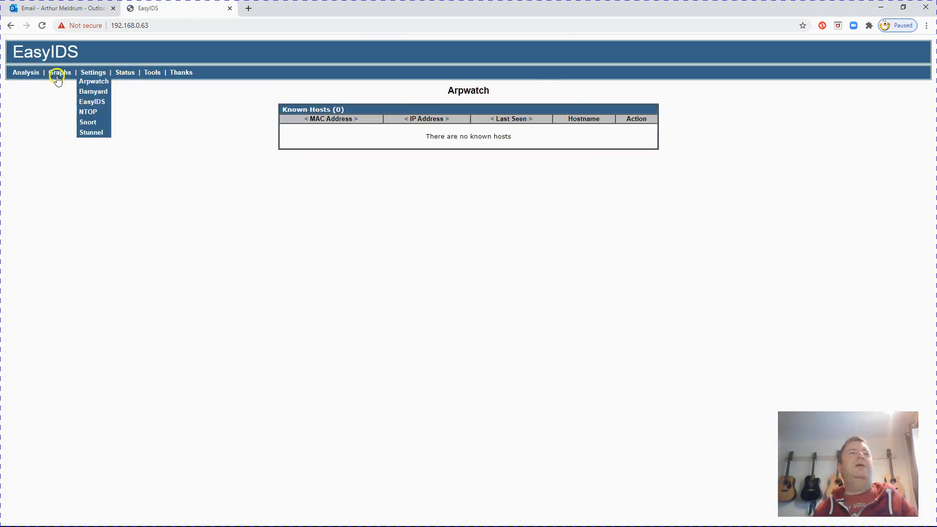
left_click(93, 74)
left_click(131, 76)
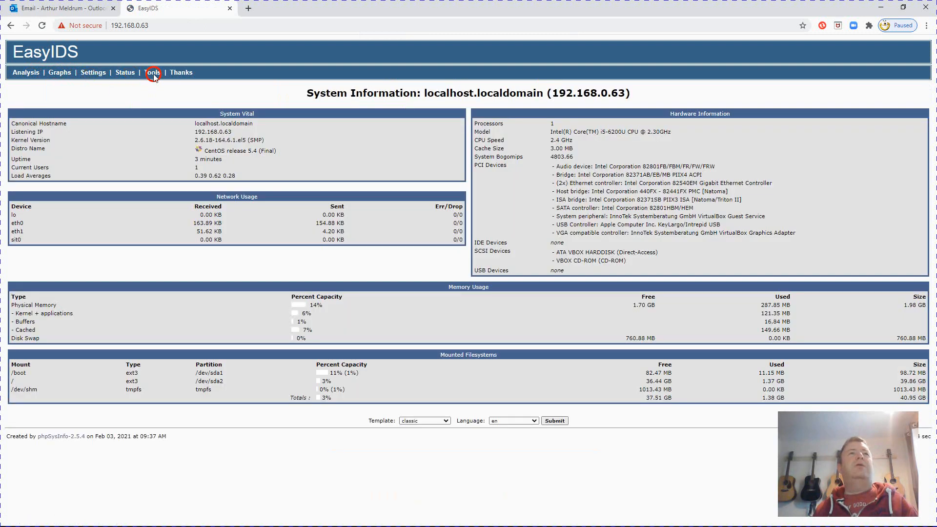
left_click(151, 73)
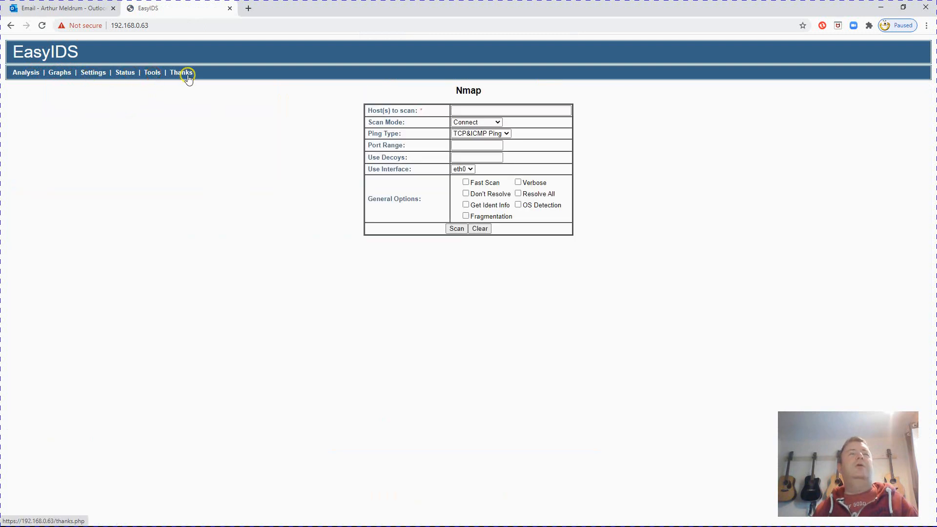
Review the EasyIDS System Information page again, the available settings and graph options, and the Arpwatch known hosts.
left_click(188, 74)
left_click(152, 74)
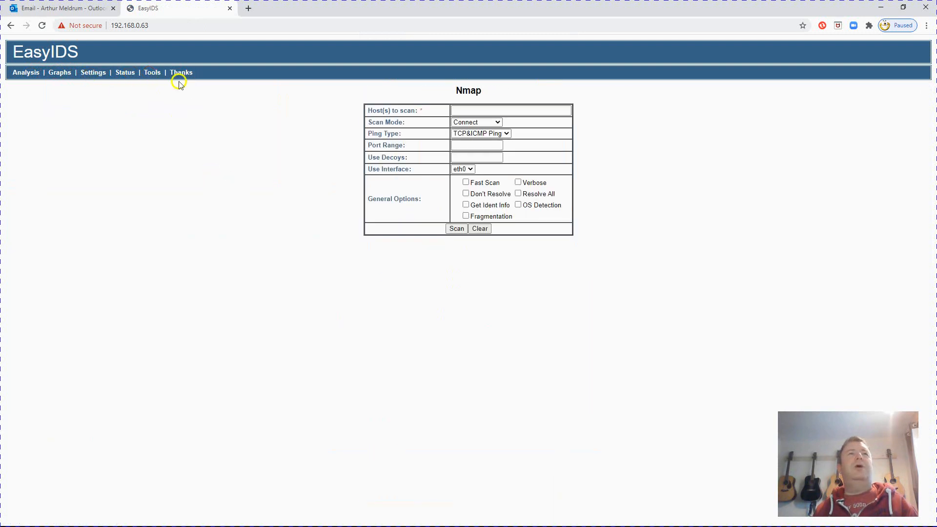
left_click(179, 73)
left_click(152, 73)
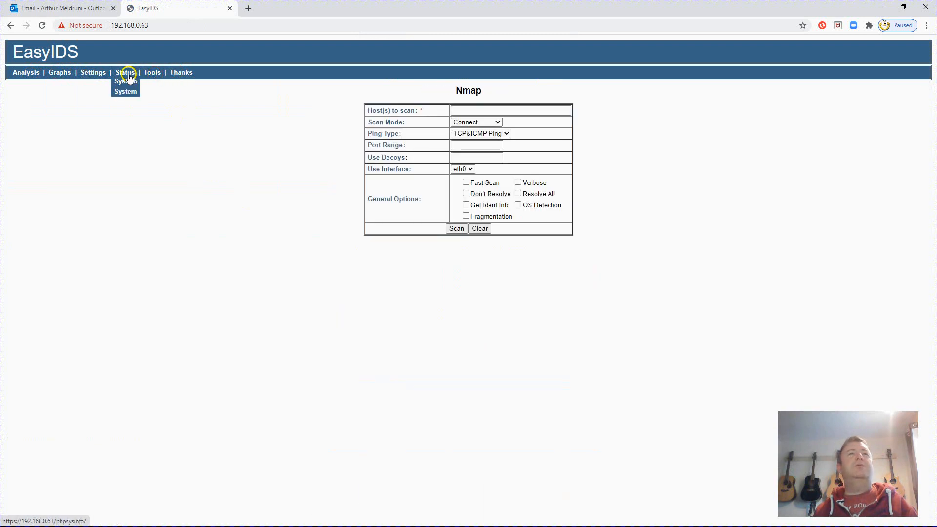
left_click(126, 81)
mouse_move(93, 72)
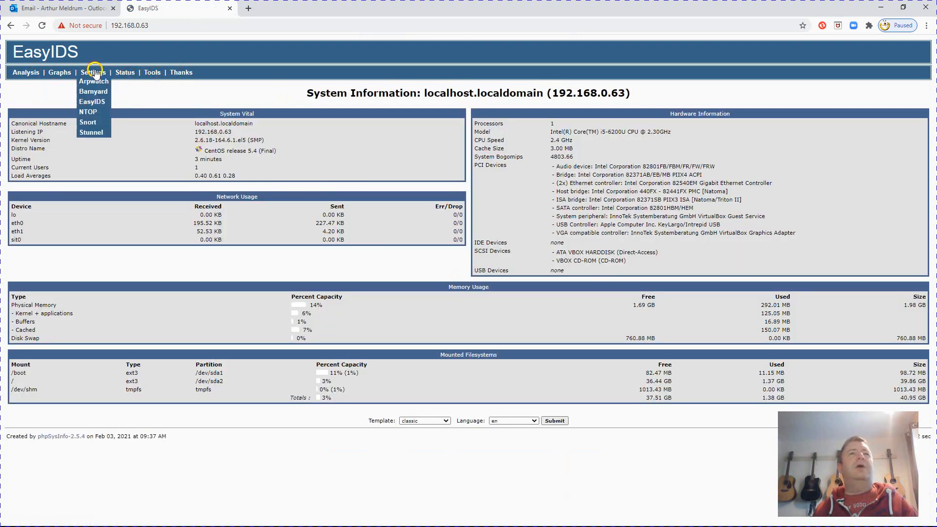
left_click(63, 73)
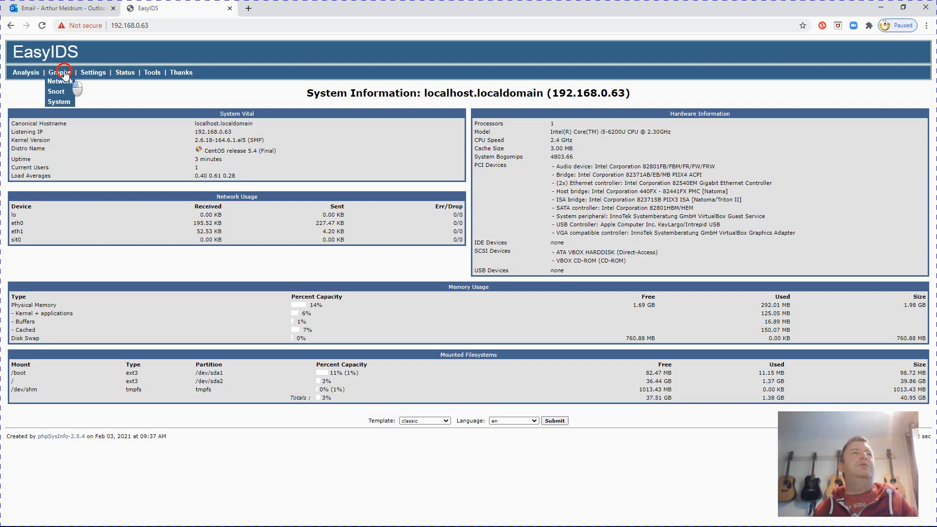
left_click(31, 72)
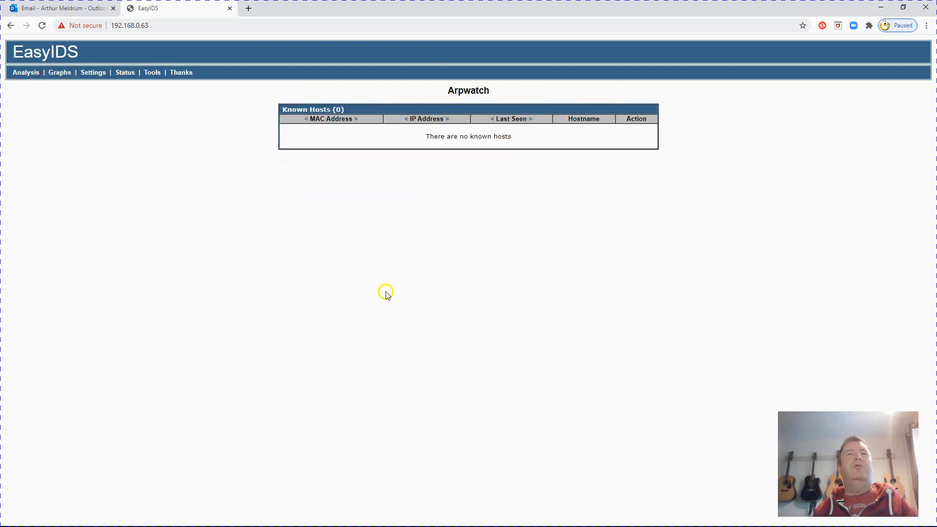
Minimize the browser and the Easy-IDS virtual machine window to return to the desktop.
left_click(881, 7)
left_click(741, 41)
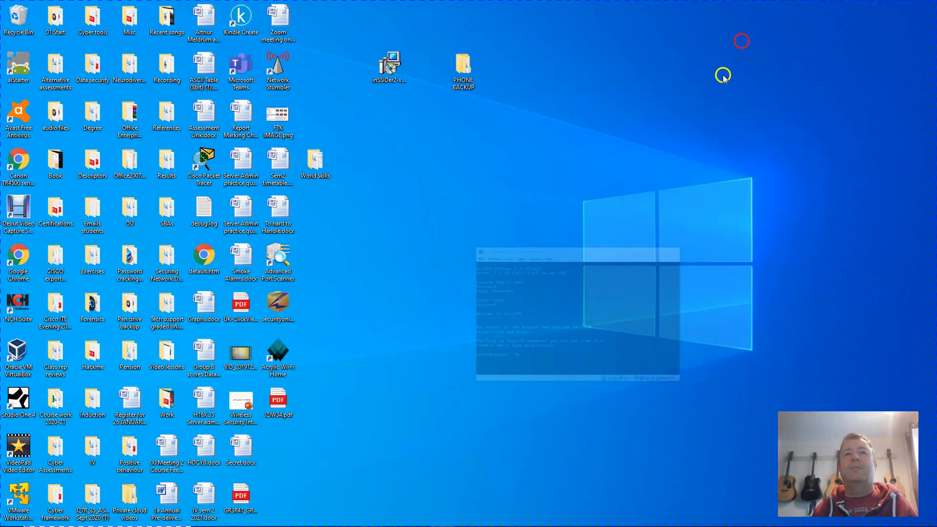
left_click(437, 515)
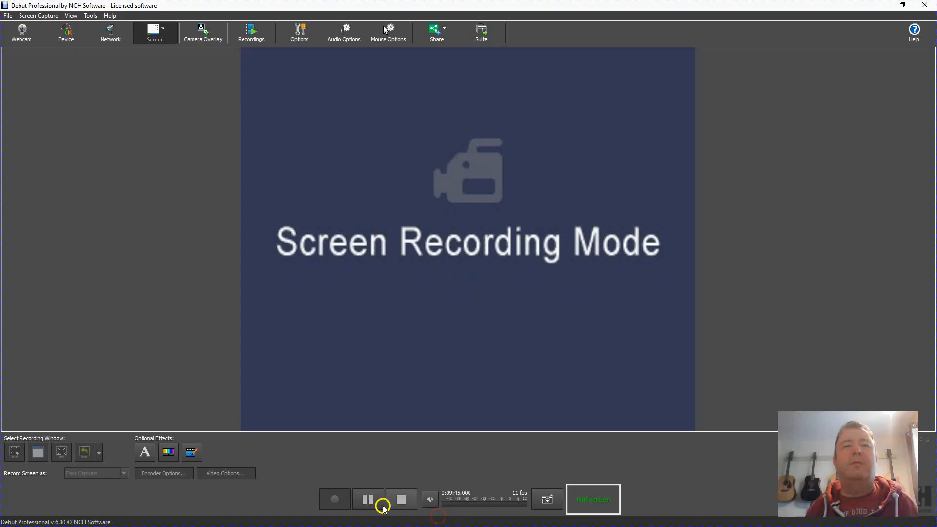